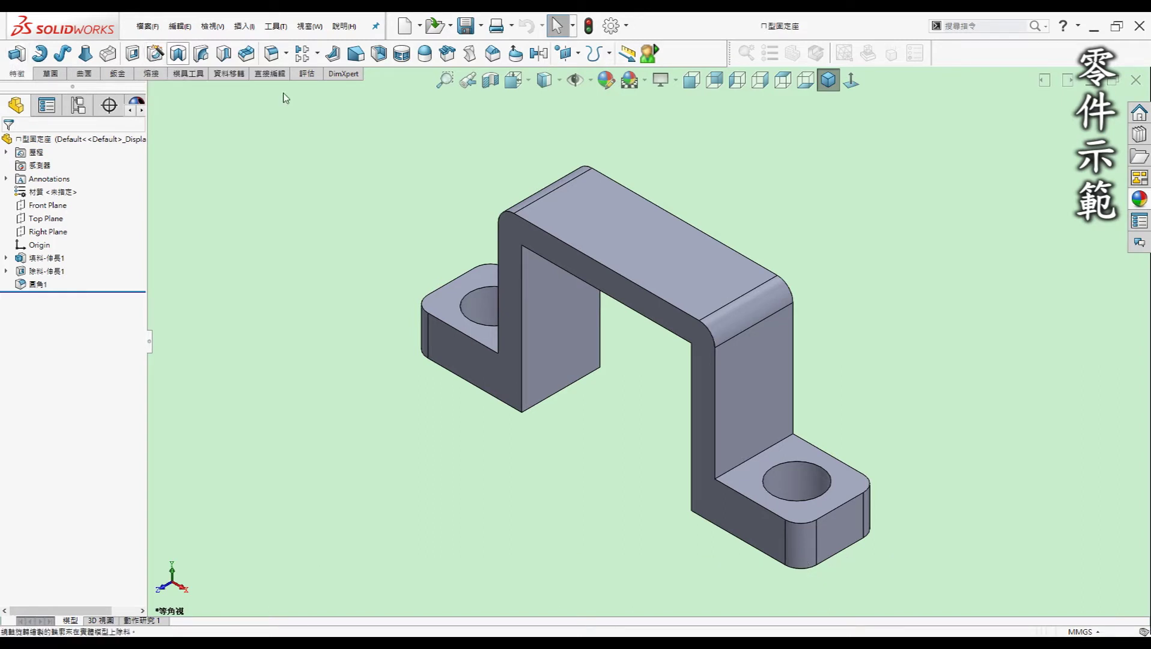
# Locate Hole Wizard under Insert > Features, then start it from the Features toolbar
pyautogui.click(242, 27)
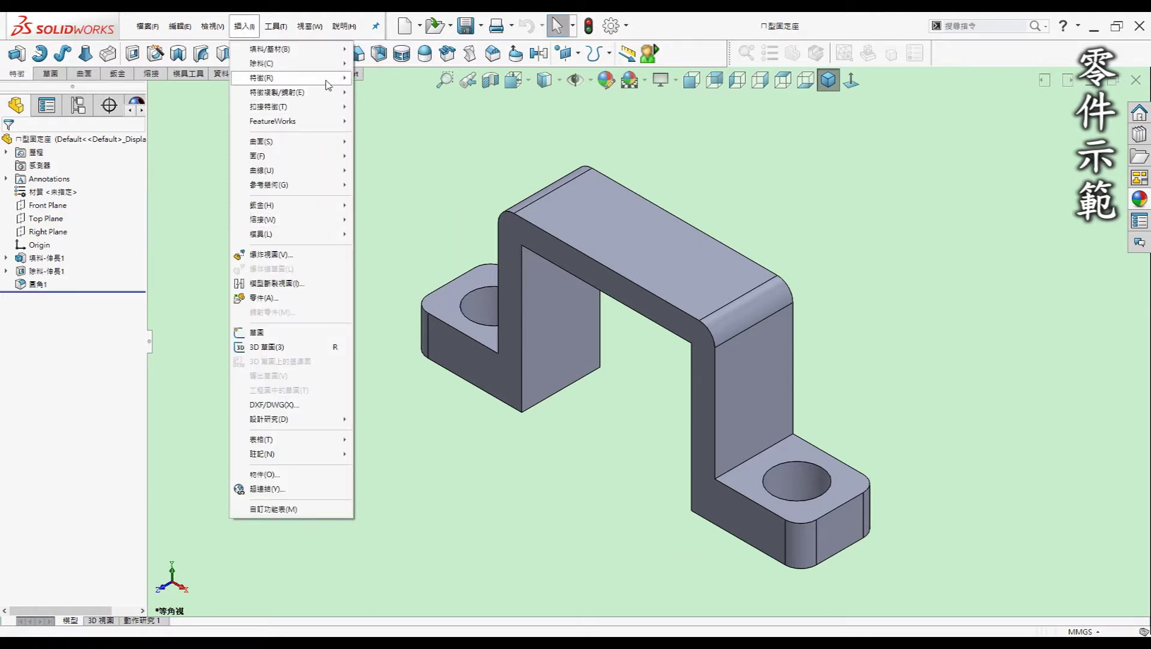
pyautogui.moveTo(270, 78)
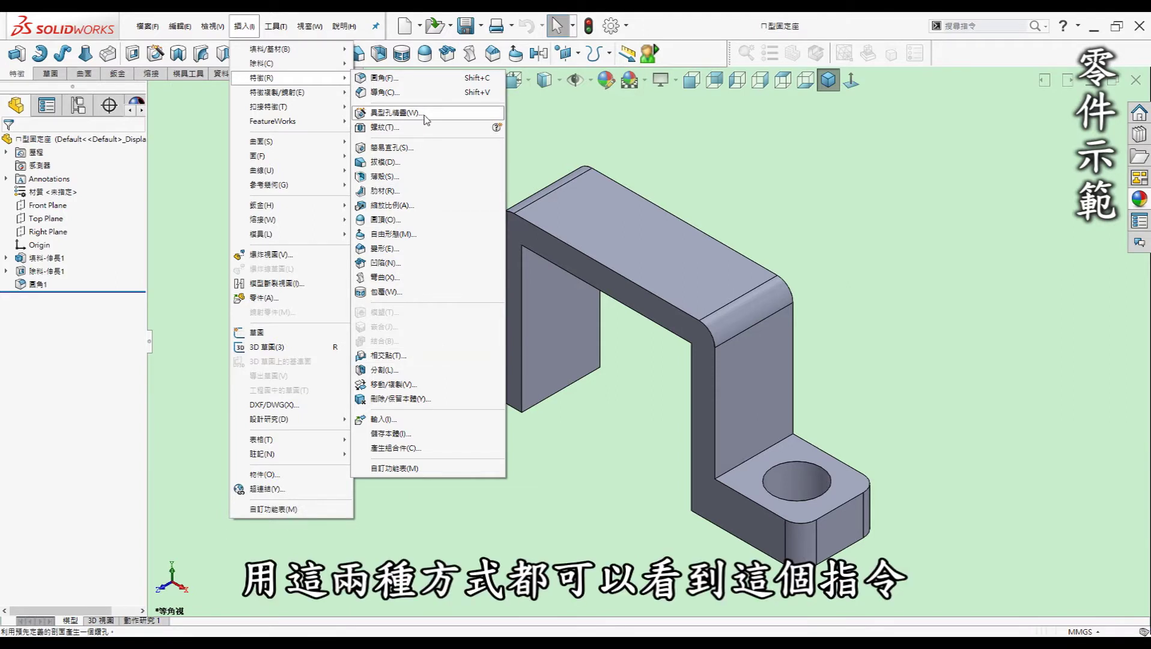
pyautogui.click(180, 90)
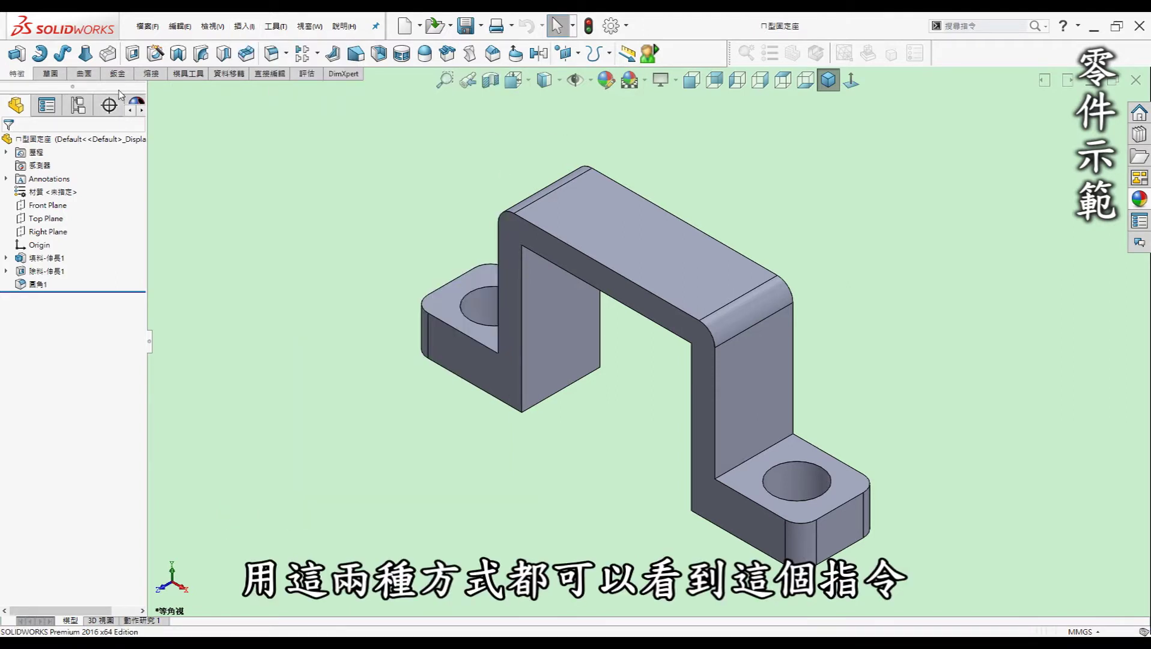
pyautogui.click(155, 54)
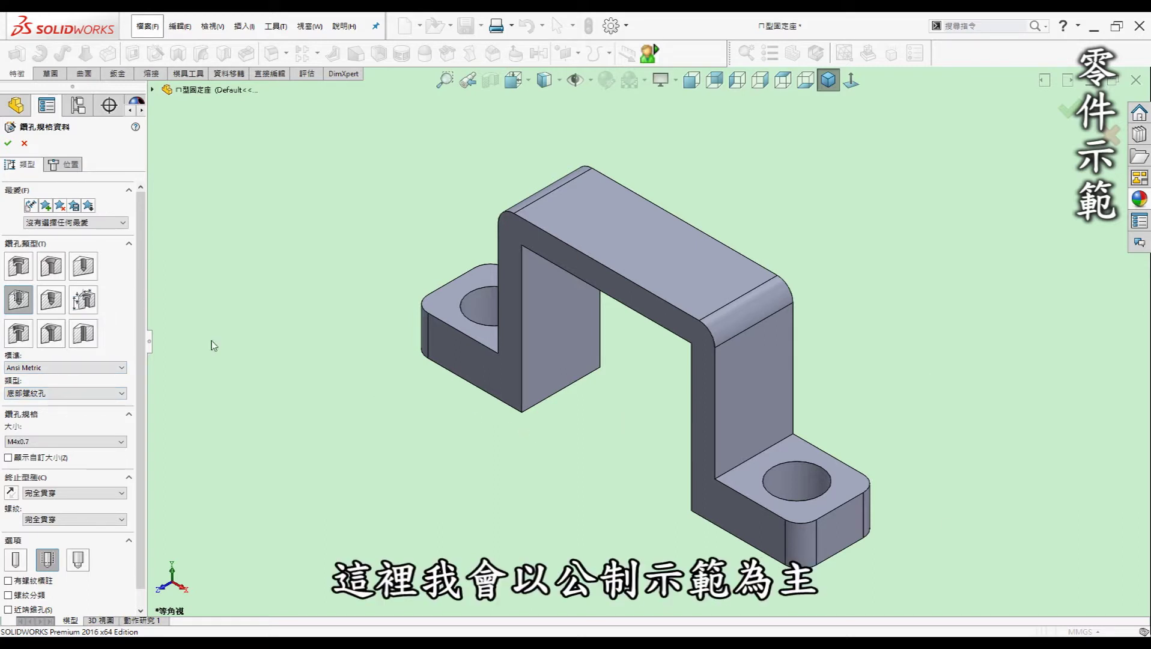
# Set the hole size to M5x0.8, keeping the Bottoming Tapped Hole type
pyautogui.scroll(-1, 120, 361)
pyautogui.click(49, 427)
pyautogui.click(27, 448)
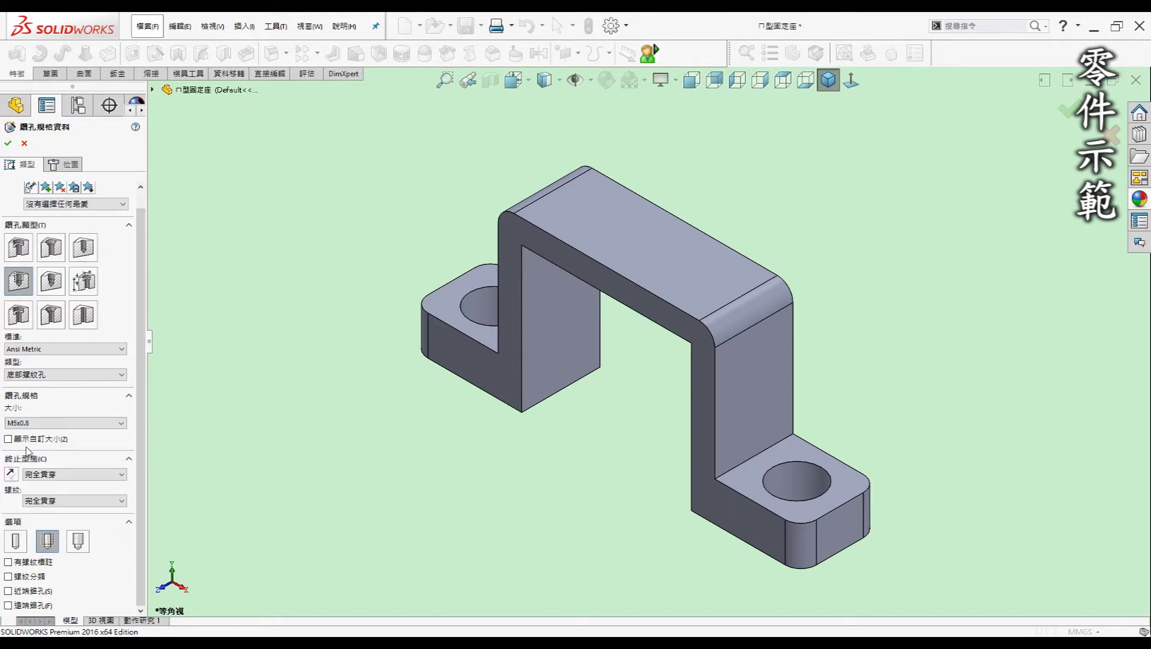
pyautogui.click(46, 376)
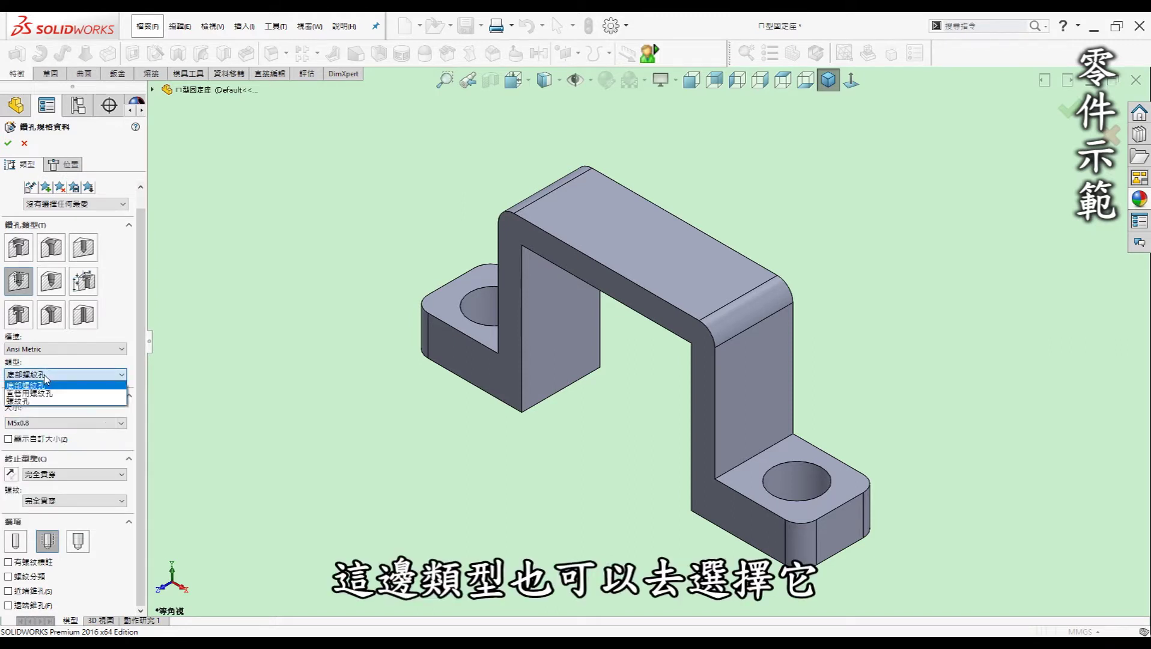
pyautogui.click(31, 385)
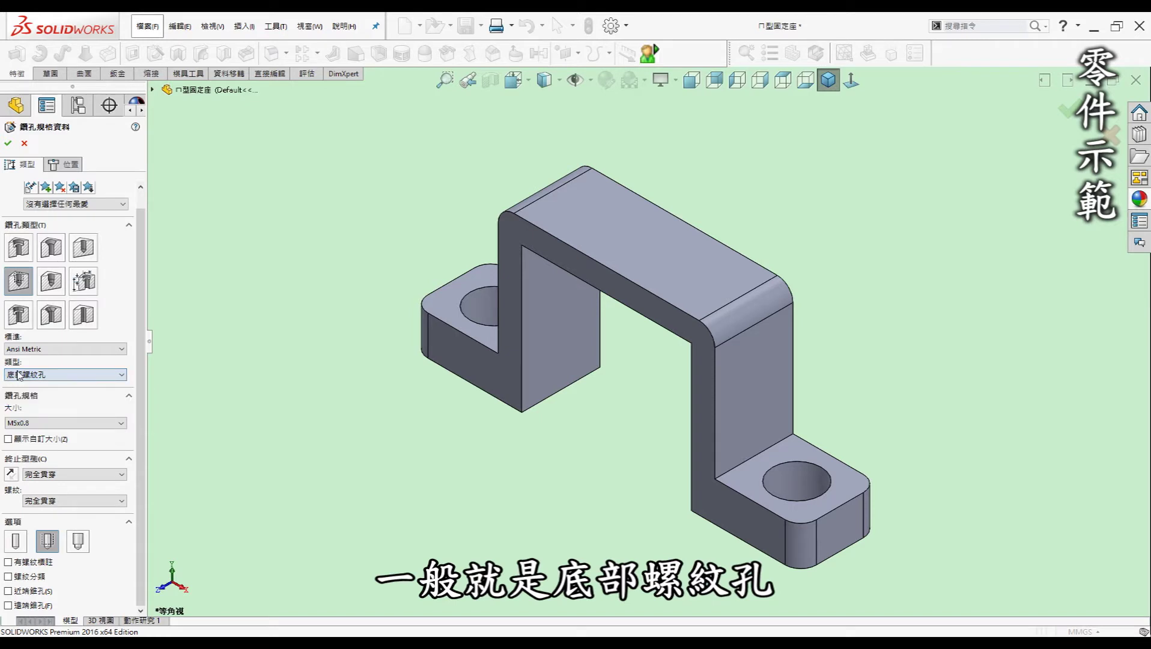
pyautogui.click(52, 379)
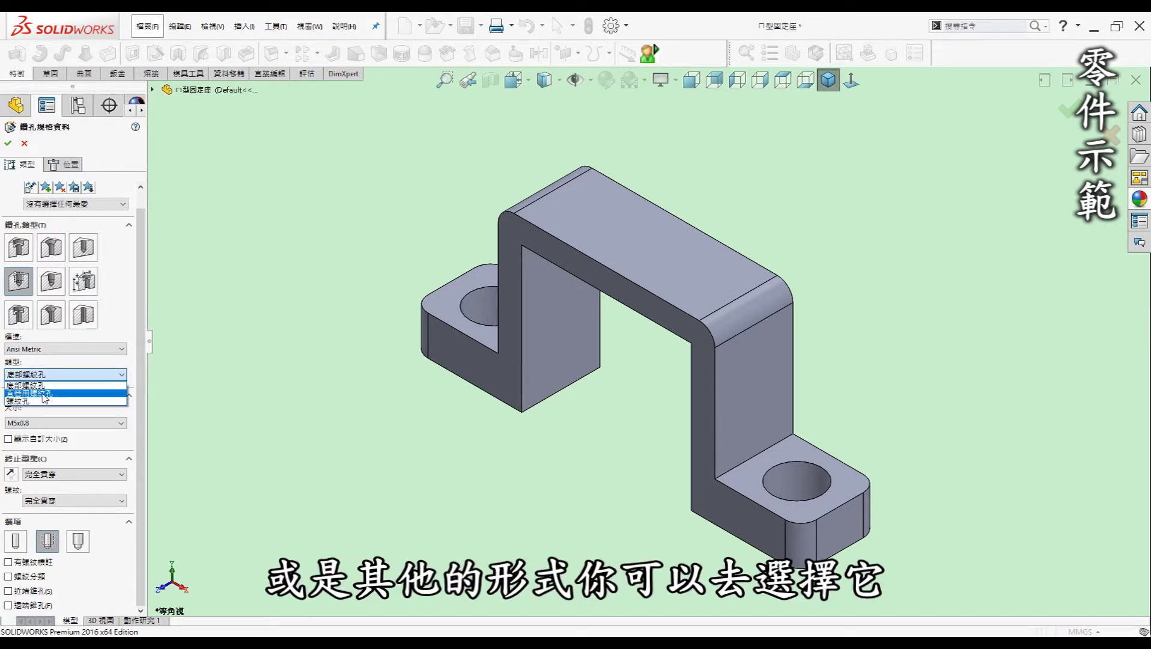
pyautogui.click(24, 384)
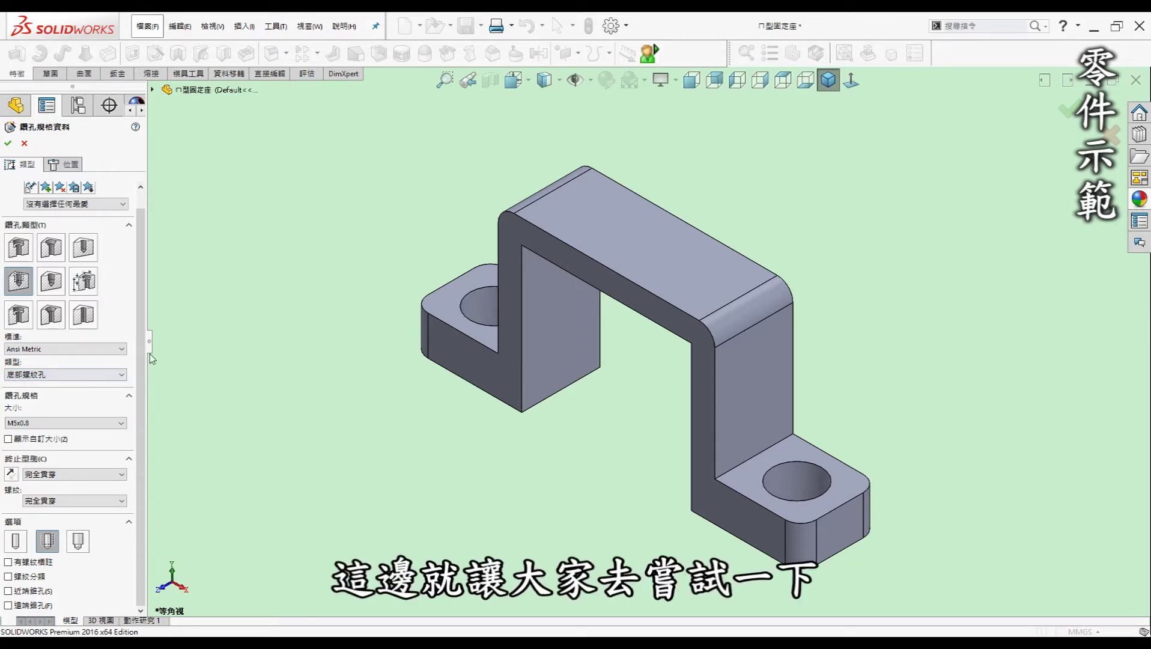
# Set the end condition to Up To Next and enable cosmetic threads
pyautogui.click(60, 475)
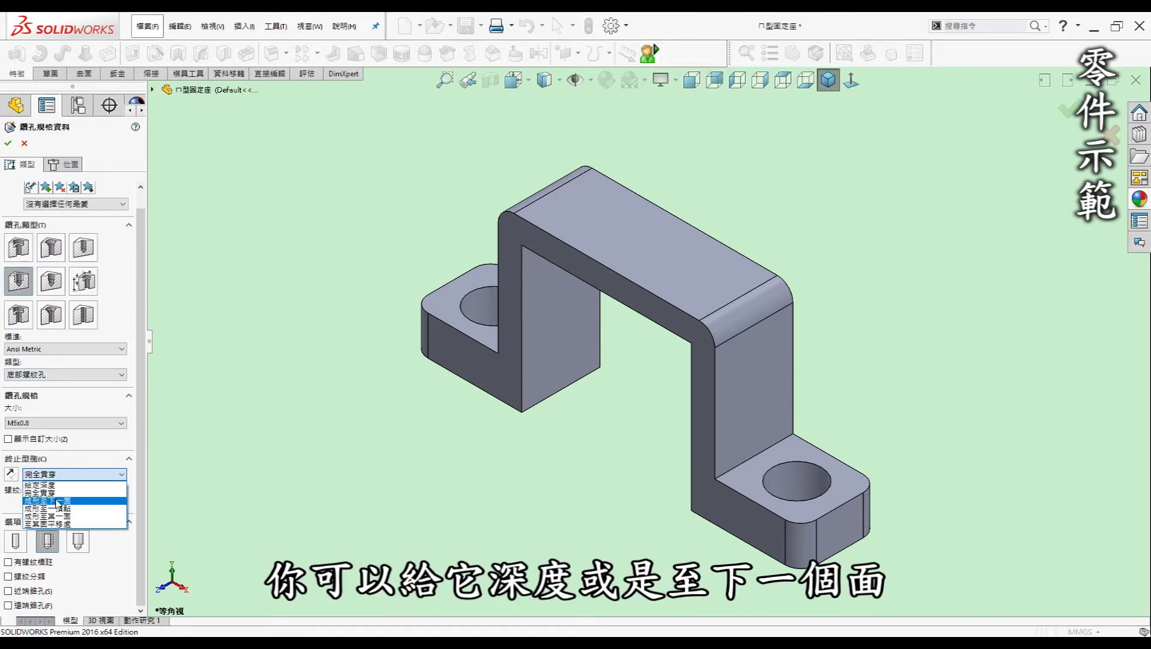
pyautogui.click(51, 500)
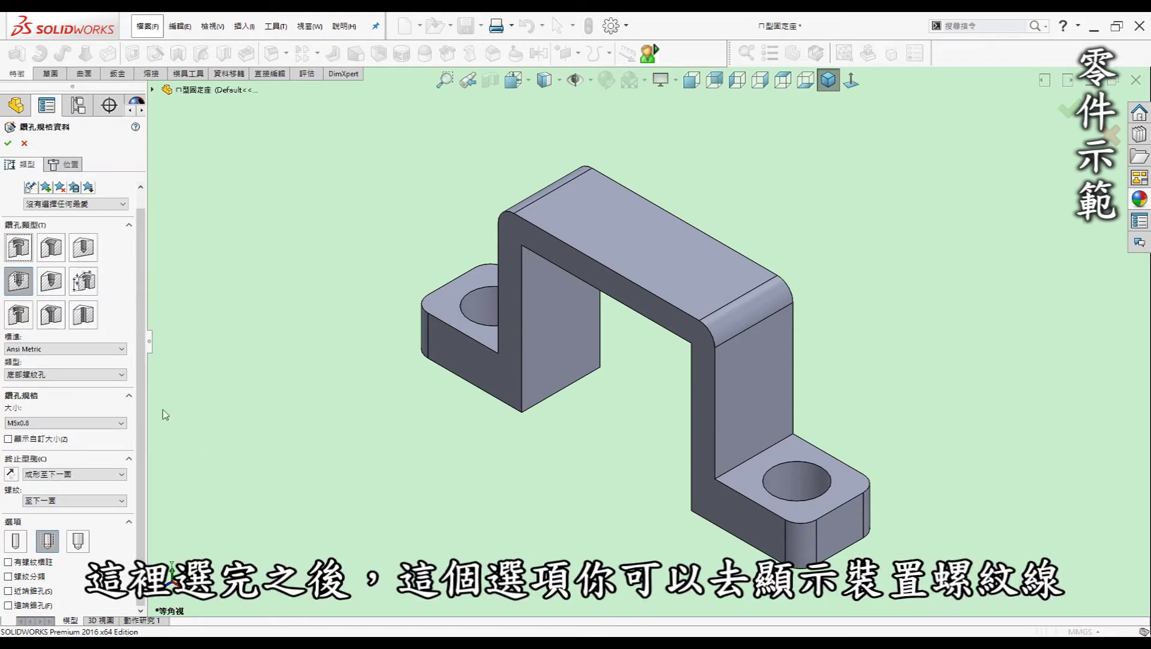
pyautogui.click(47, 540)
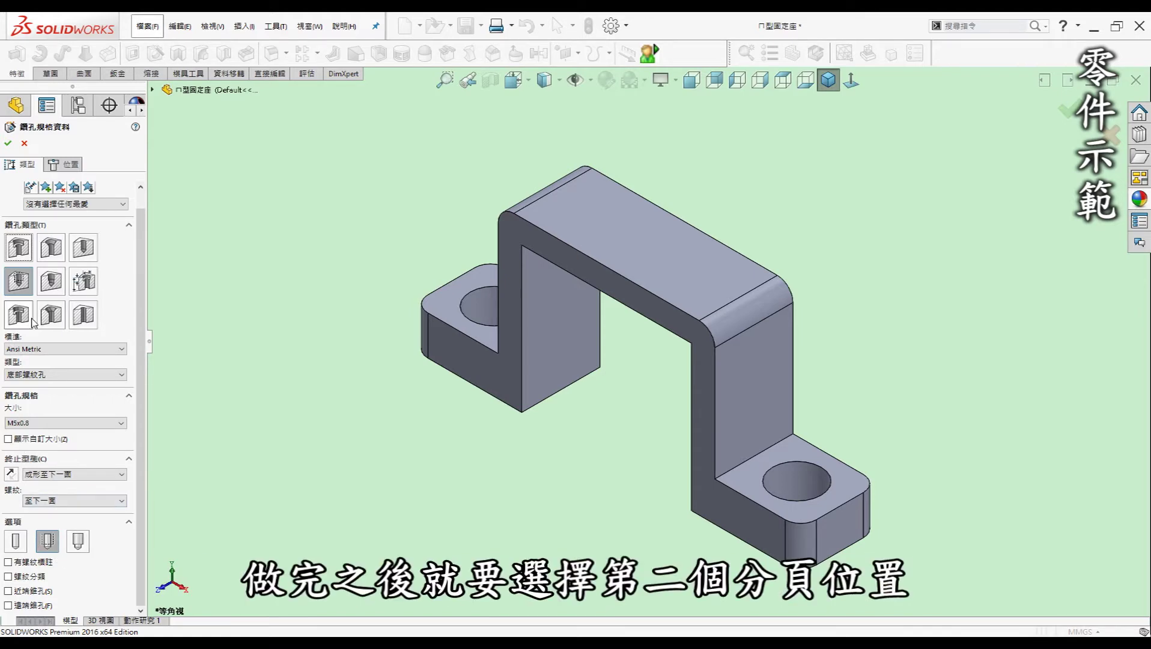
pyautogui.click(67, 167)
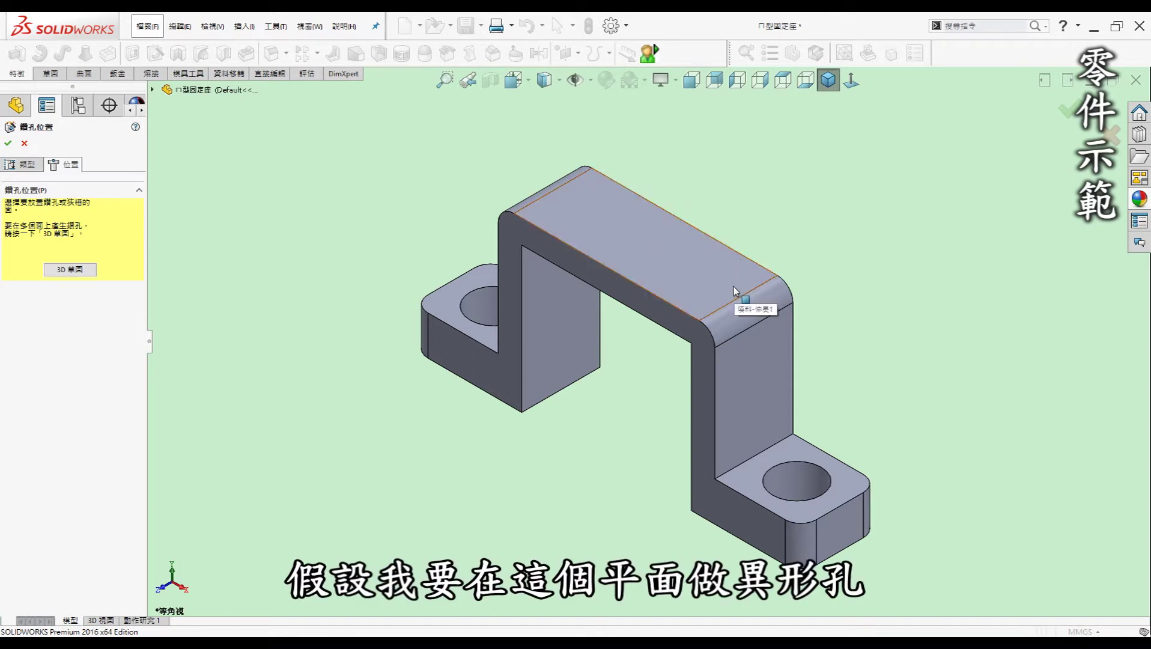
# Place two hole centre points on the bracket's top face and check their coordinates
pyautogui.click(665, 248)
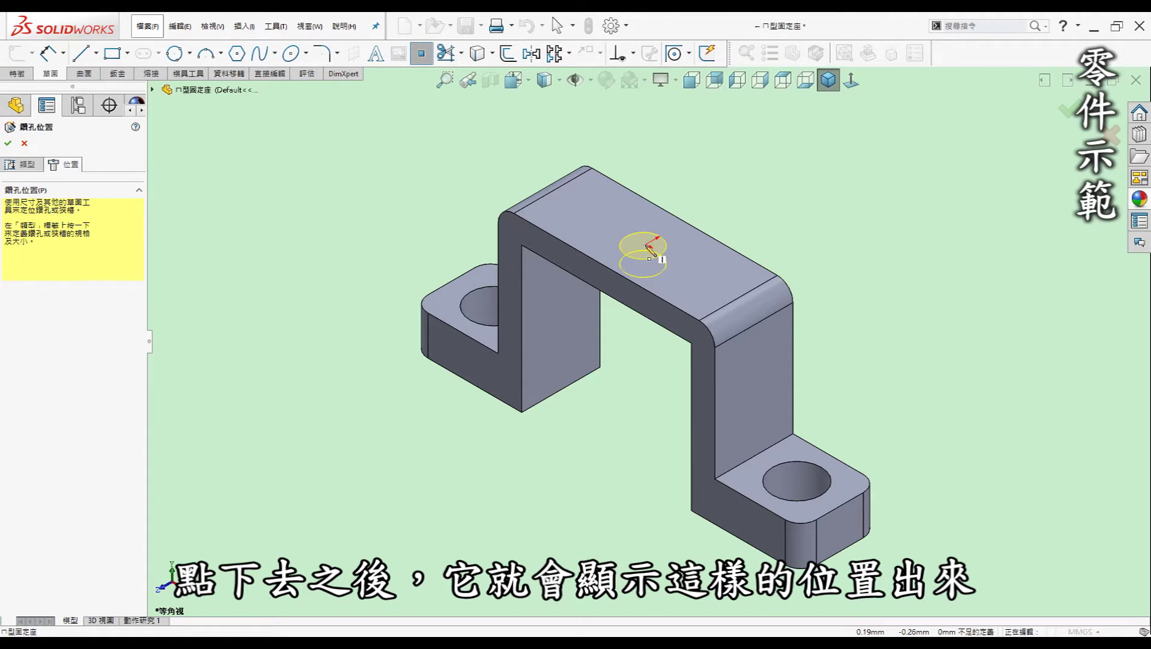
pyautogui.hotkey('ctrl', '8')
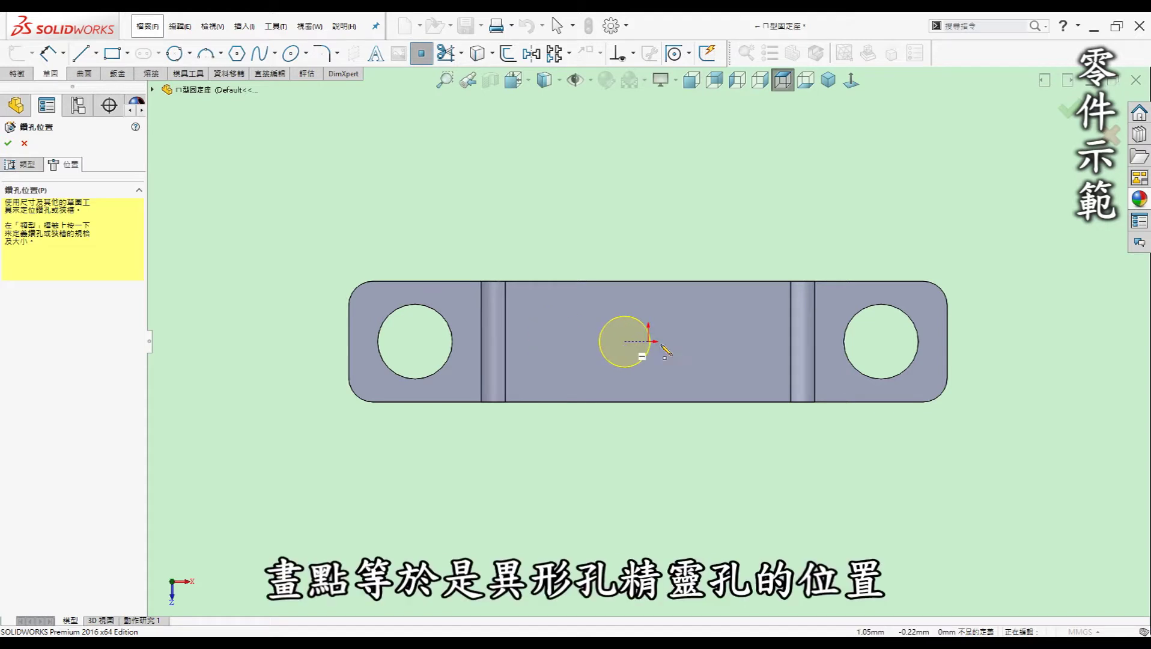
pyautogui.click(727, 335)
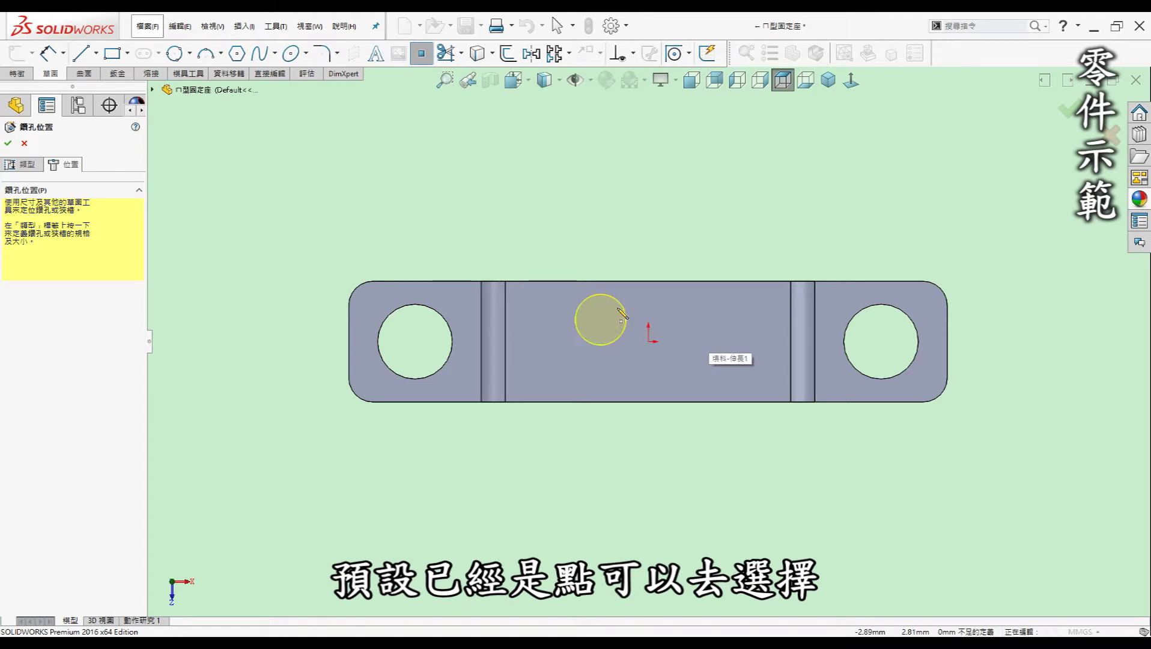
pyautogui.press('Escape')
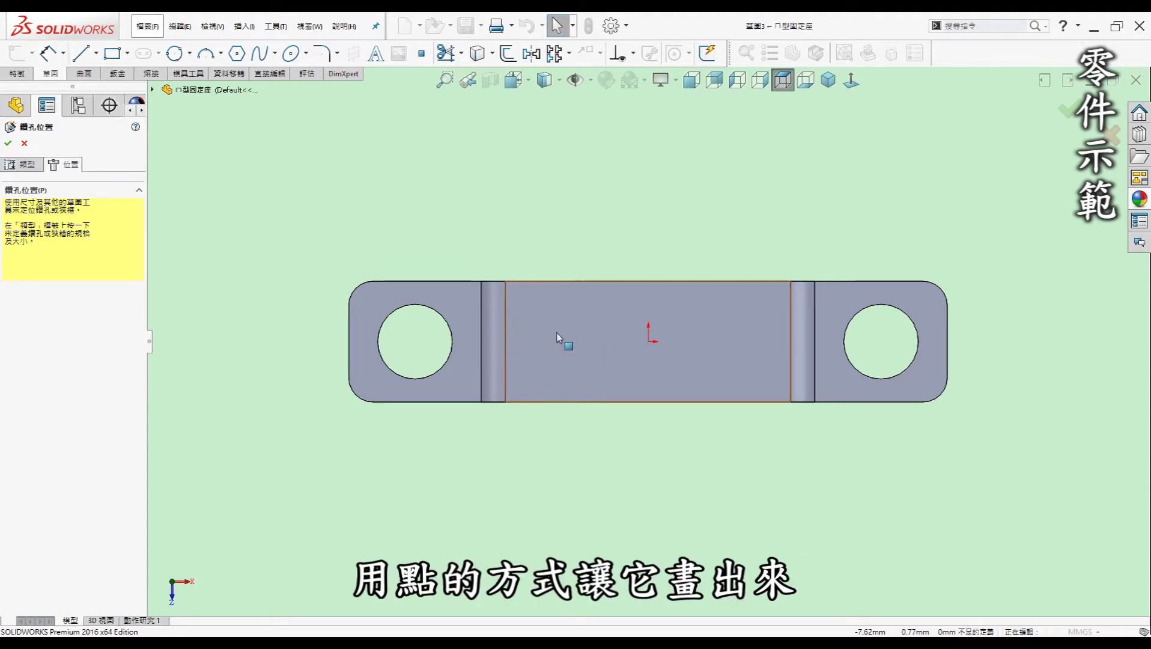
pyautogui.click(618, 408)
pyautogui.click(775, 409)
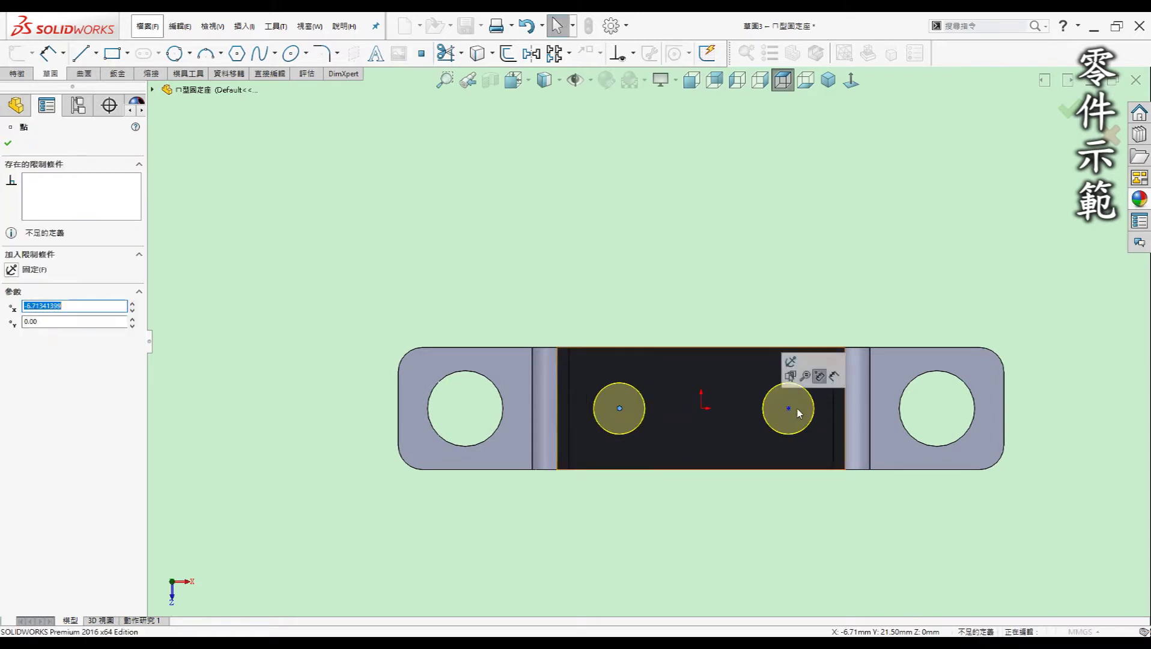
pyautogui.click(747, 228)
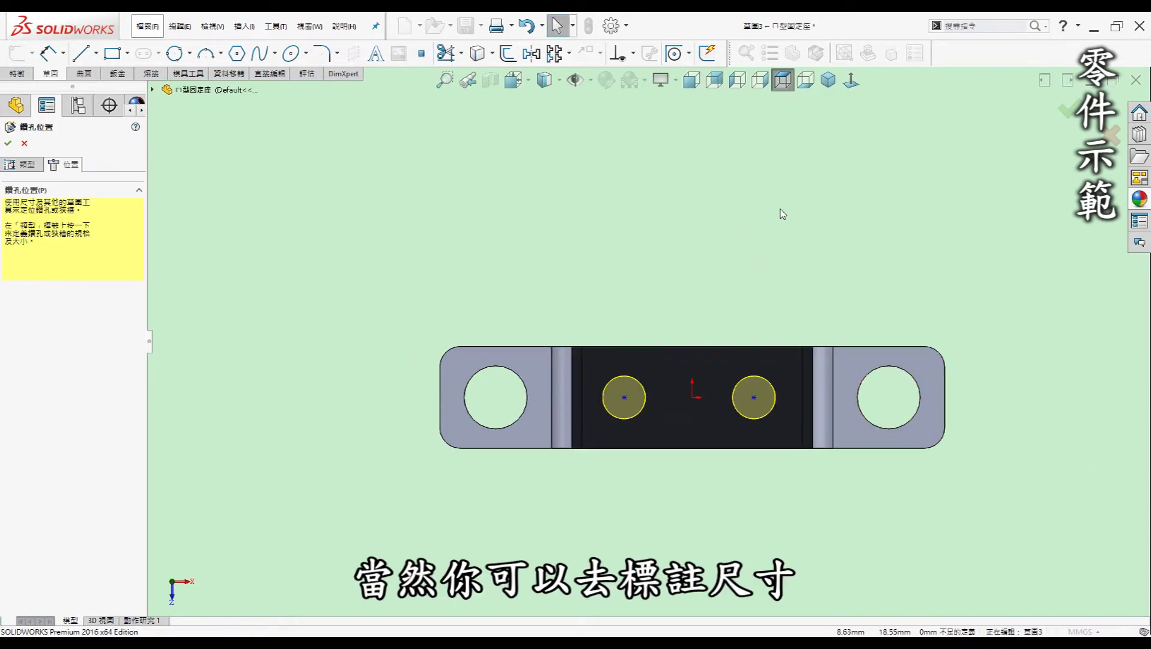
pyautogui.click(828, 80)
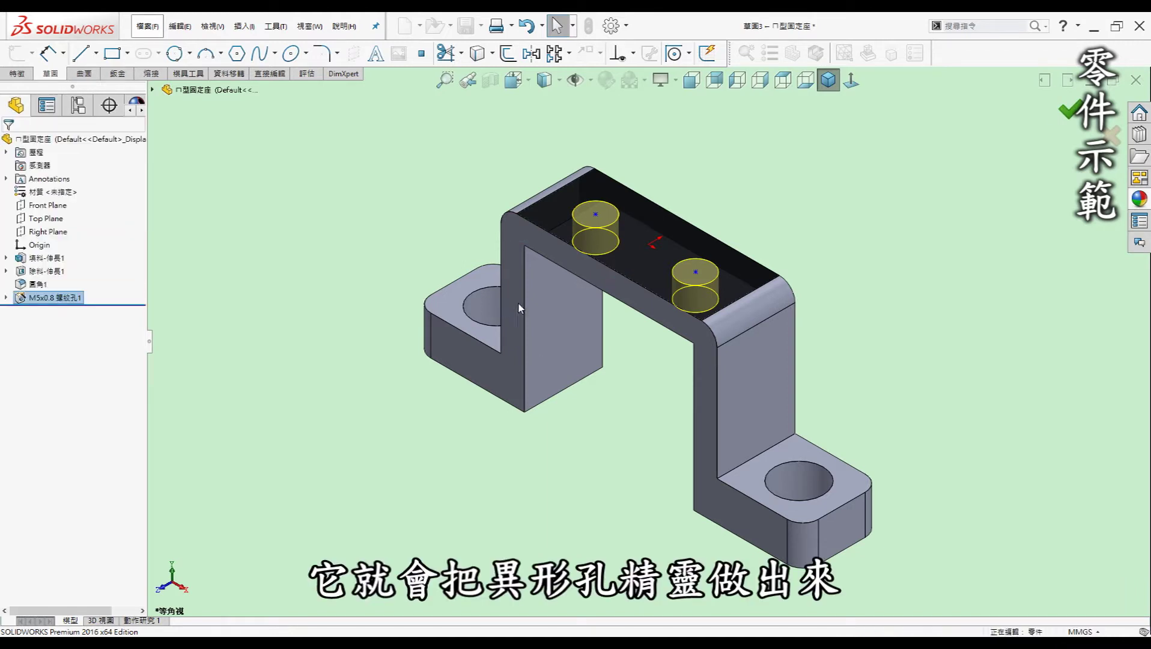
# Orbit and zoom to inspect an M5x0.8 hole's thread circle, then return to Isometric
pyautogui.moveTo(721, 150)
pyautogui.mouseDown(button='middle')
pyautogui.moveTo(738, 224)
pyautogui.moveTo(642, 249)
pyautogui.mouseUp(button='middle')
pyautogui.scroll(-5, 582, 248)
pyautogui.scroll(-5, 657, 288)
pyautogui.moveTo(657, 288)
pyautogui.mouseDown(button='middle')
pyautogui.moveTo(599, 213)
pyautogui.moveTo(585, 235)
pyautogui.mouseUp(button='middle')
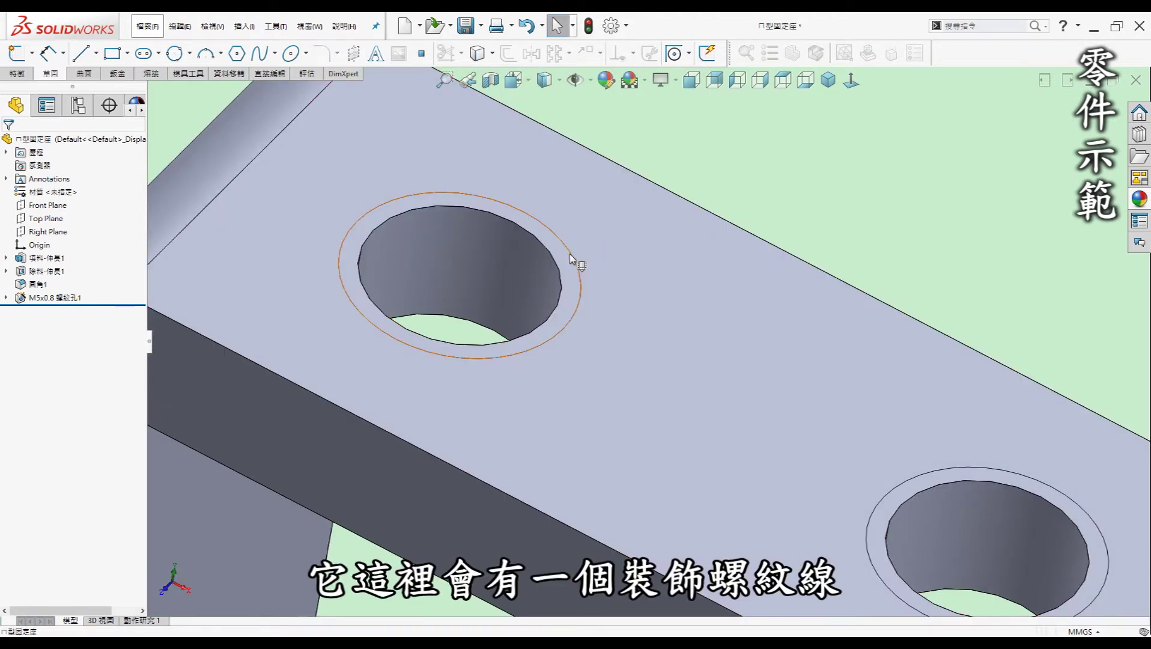
pyautogui.click(492, 273)
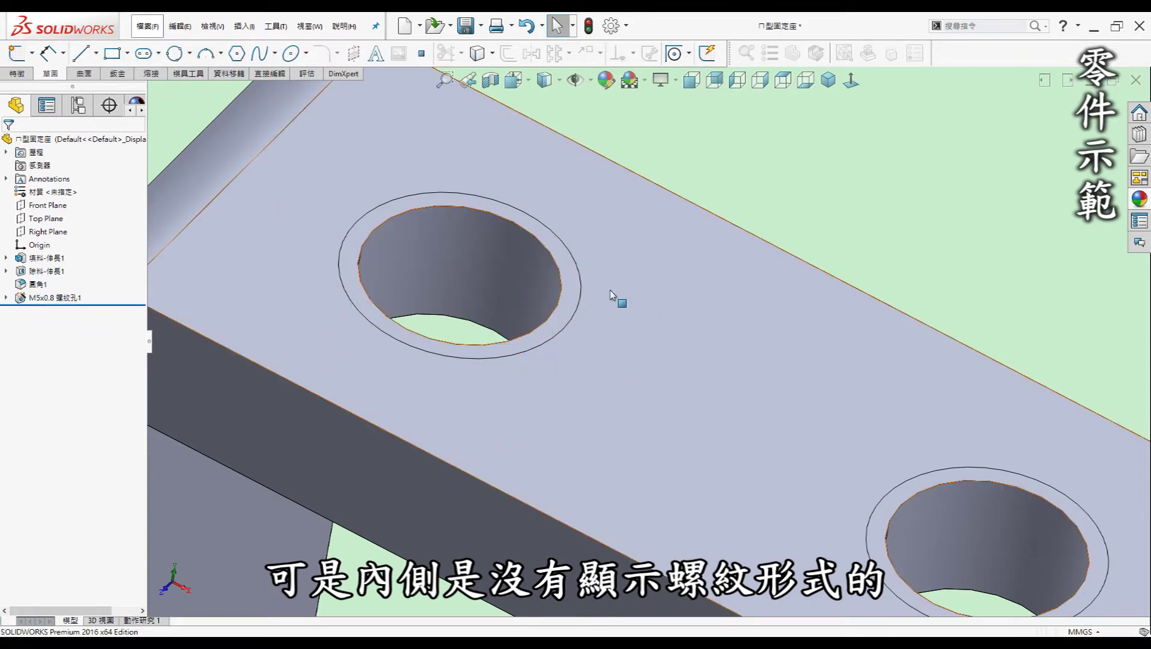
pyautogui.scroll(3, 624, 301)
pyautogui.click(827, 80)
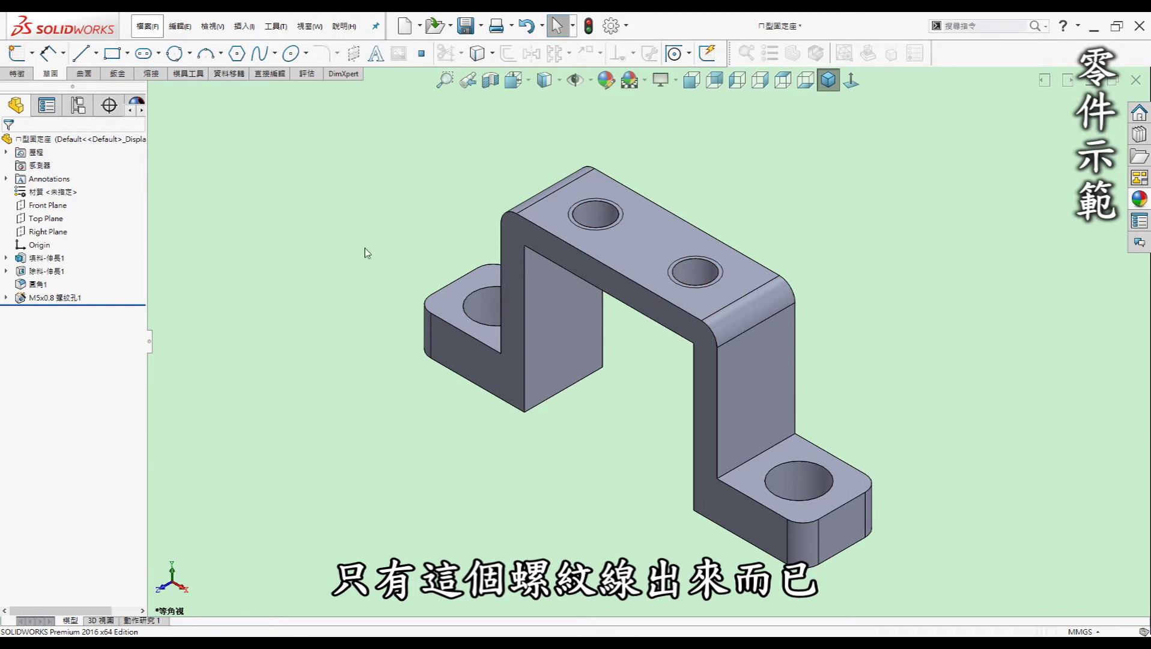
pyautogui.rightClick(50, 181)
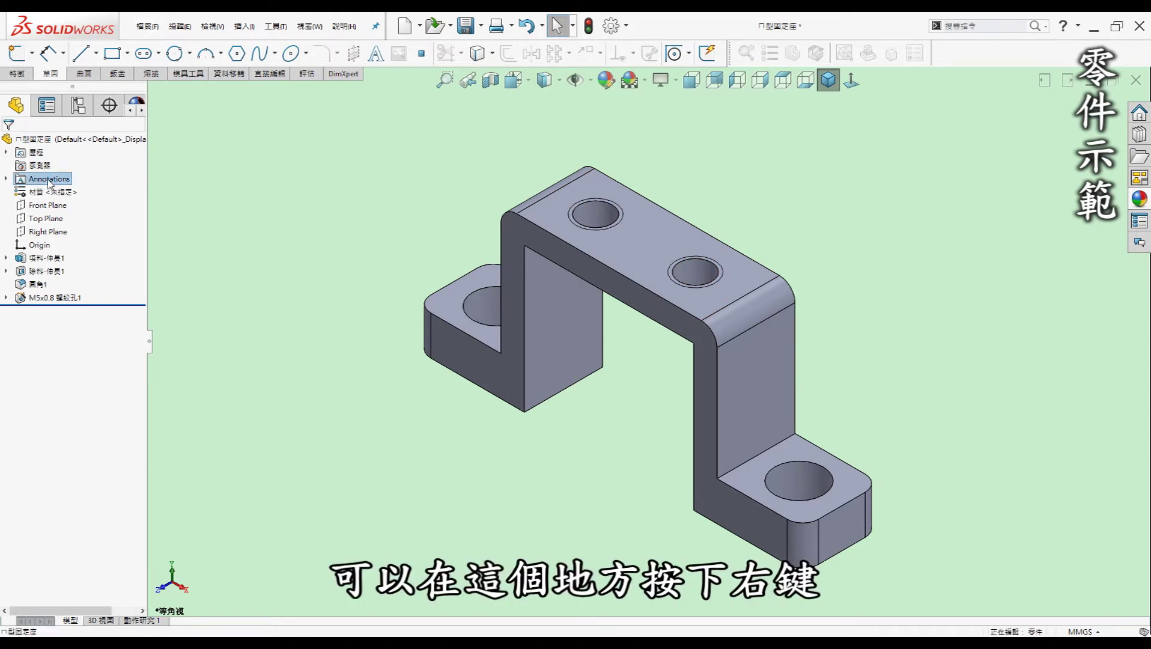
# Turn on Shaded cosmetic threads in the Annotations Details properties
pyautogui.click(86, 189)
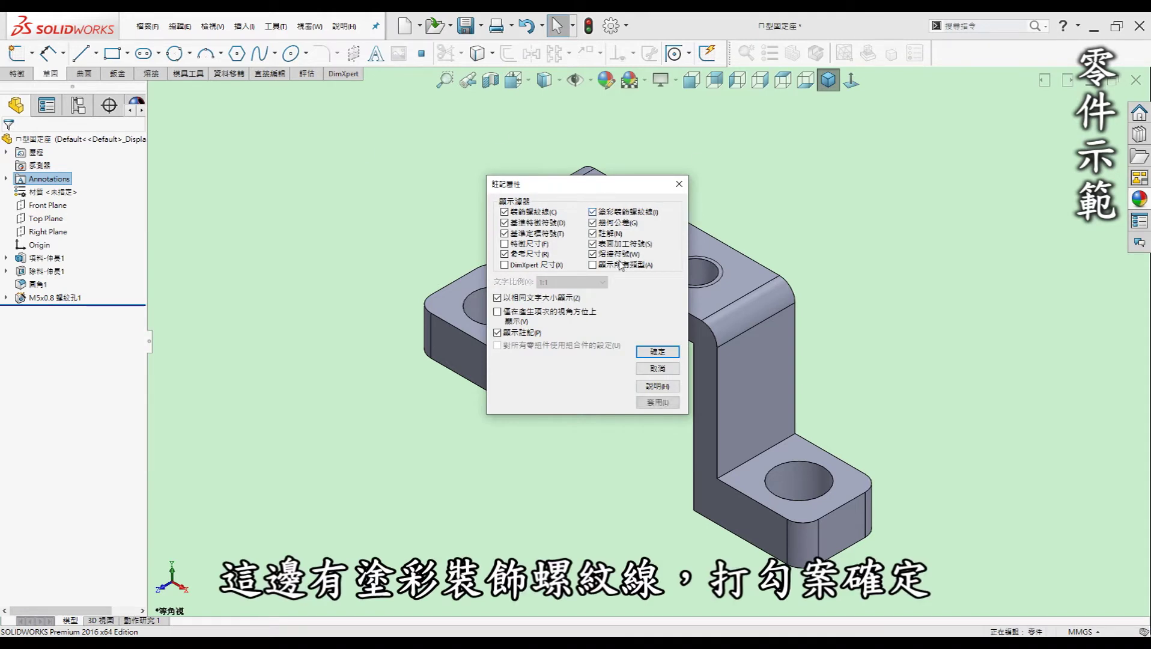
pyautogui.click(657, 352)
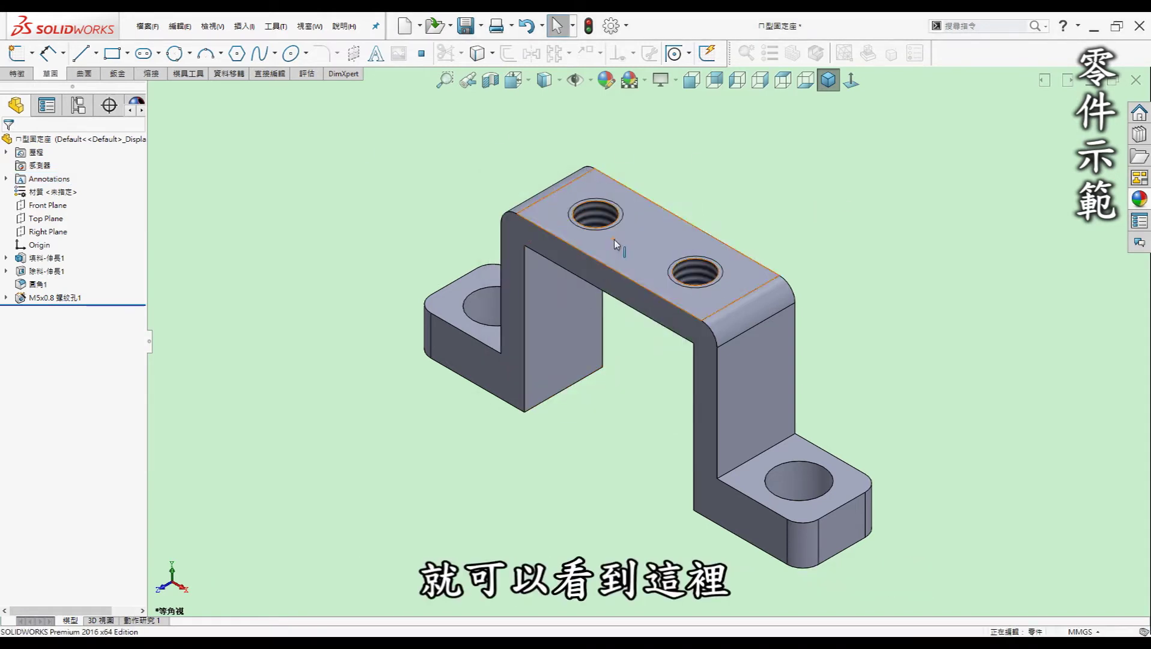
pyautogui.scroll(-3, 614, 239)
pyautogui.scroll(-3, 584, 292)
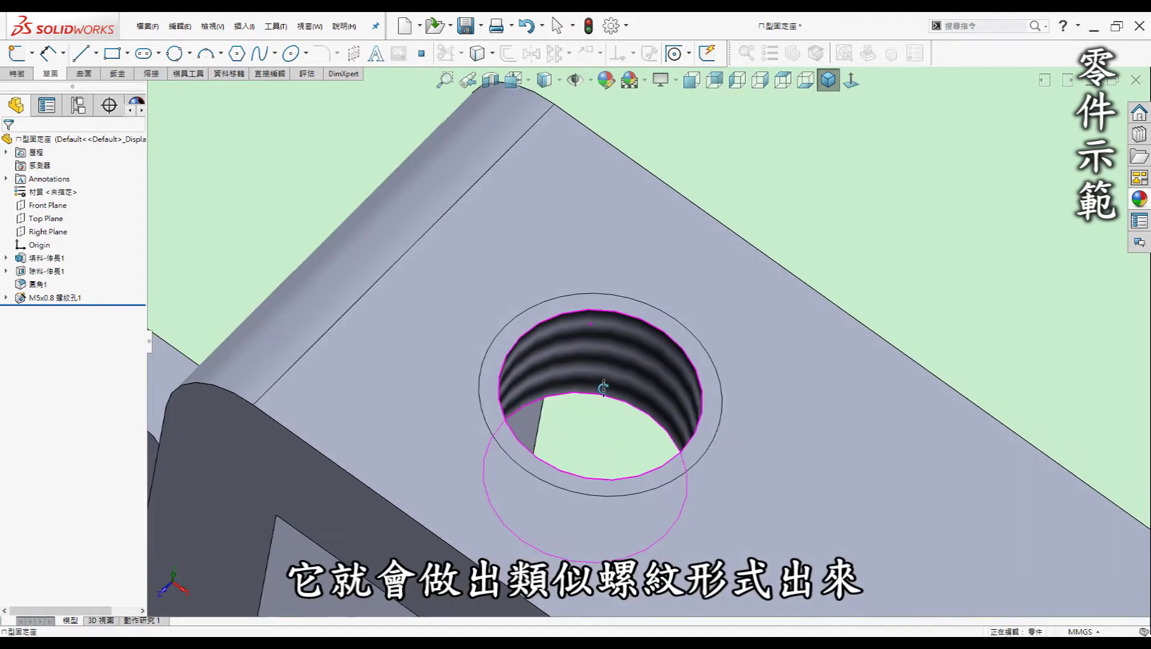
# Orbit and zoom around both threaded holes, then return to Isometric view
pyautogui.moveTo(590, 330); pyautogui.dragTo(475, 355, button='middle')
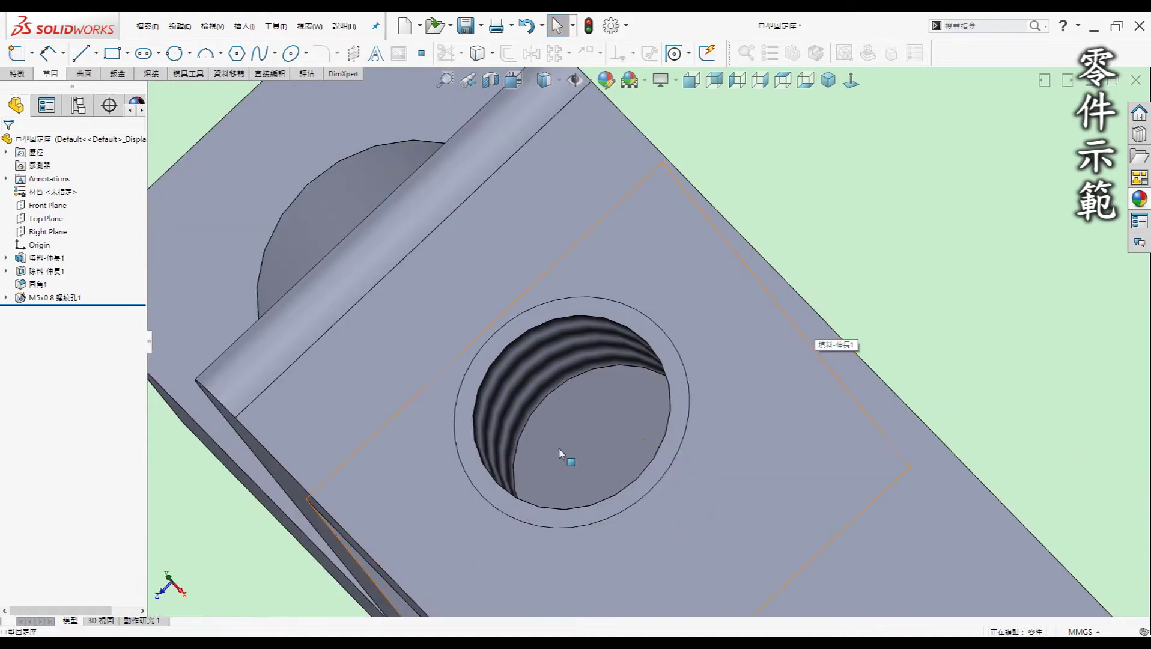
pyautogui.scroll(1, 662, 375)
pyautogui.scroll(2, 668, 385)
pyautogui.scroll(2, 617, 437)
pyautogui.moveTo(616, 436); pyautogui.dragTo(647, 350, button='middle')
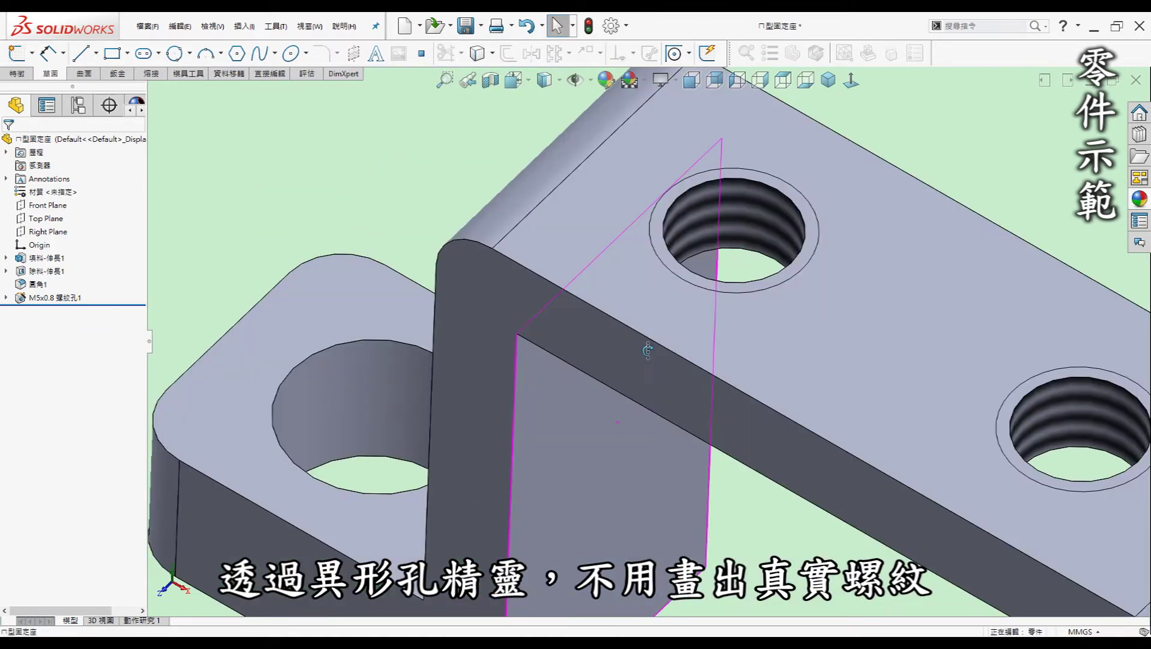
pyautogui.scroll(3, 762, 309)
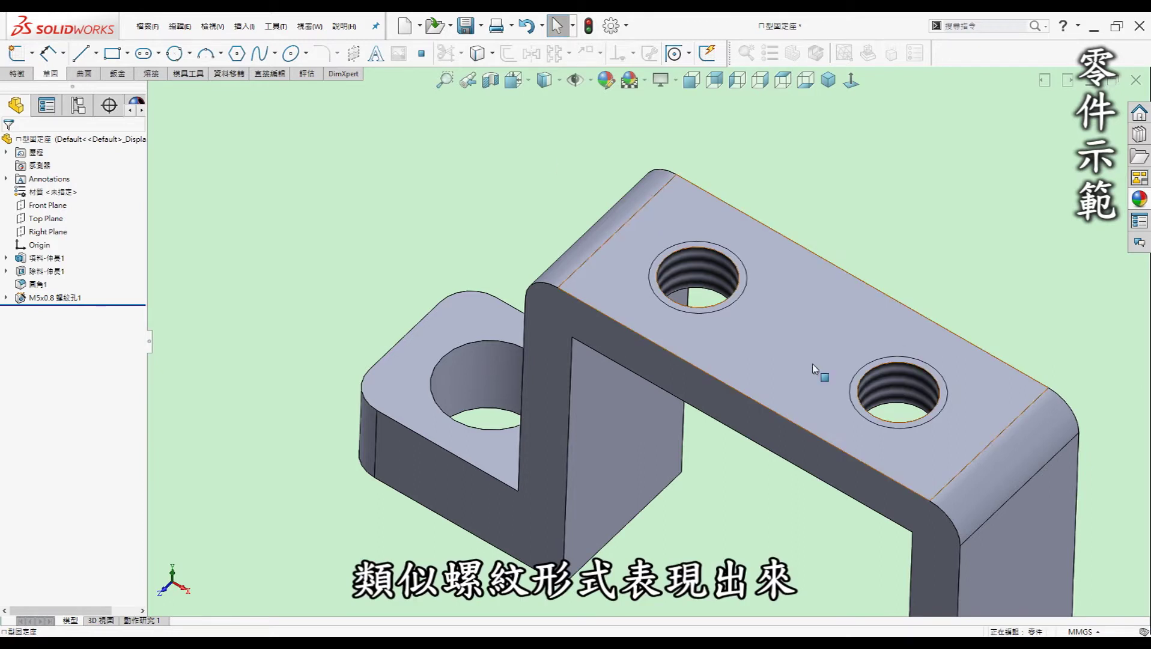
pyautogui.click(830, 87)
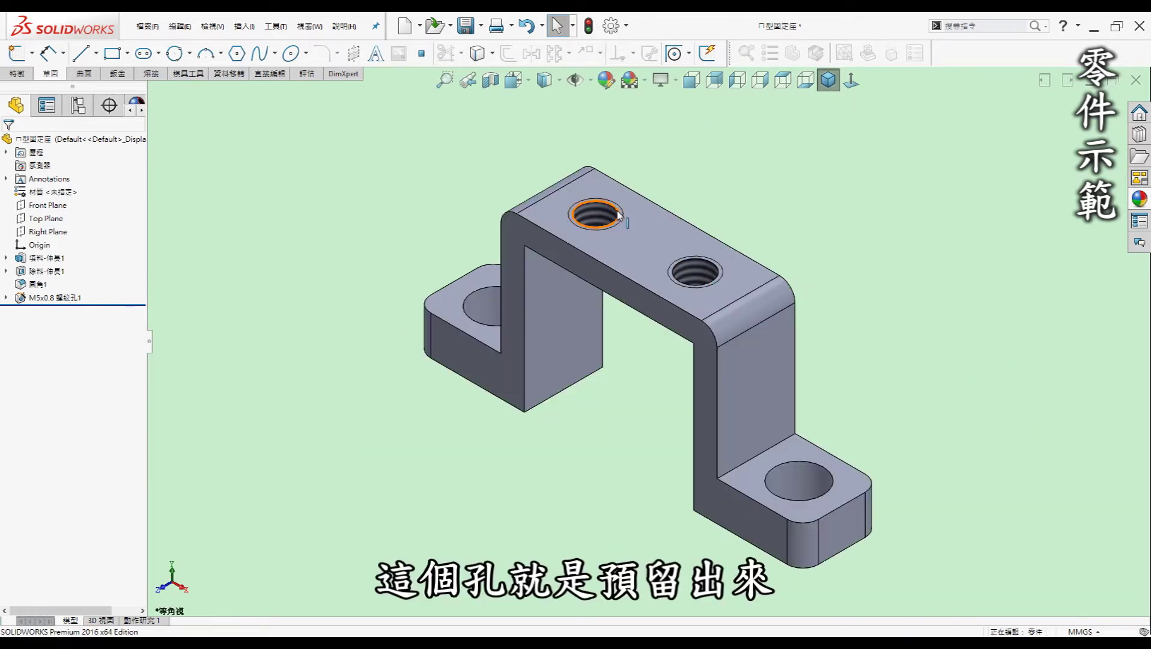
# Select the M5x0.8 hole edge to read its 4.20 mm diameter, then clear the selection
pyautogui.click(619, 213)
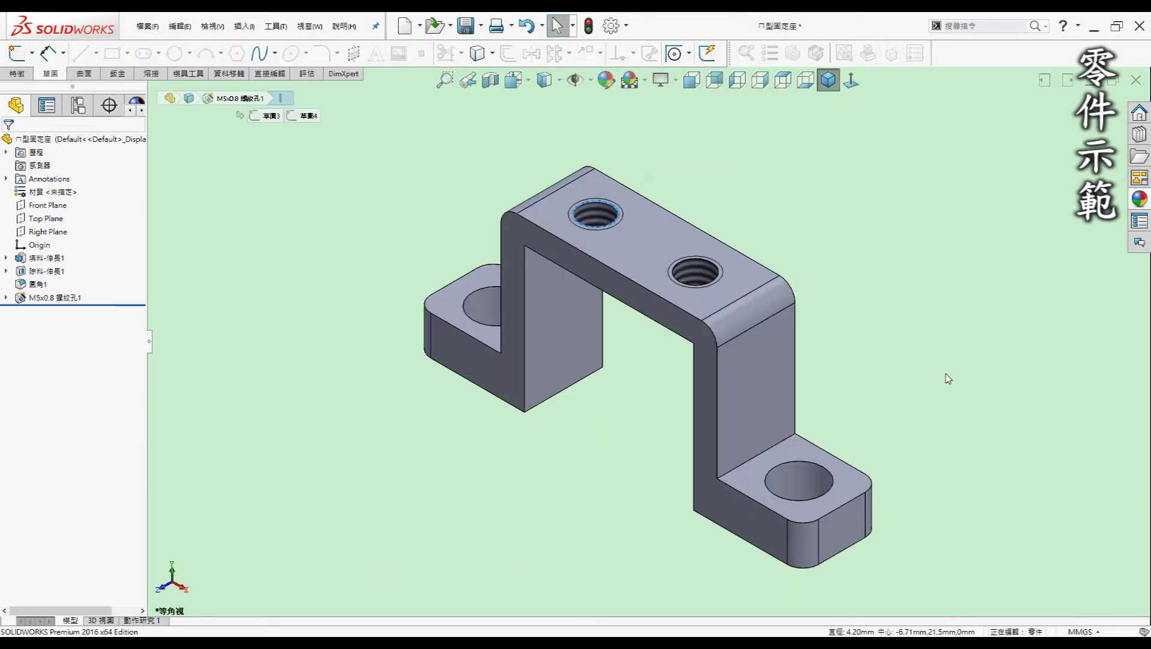
pyautogui.click(873, 322)
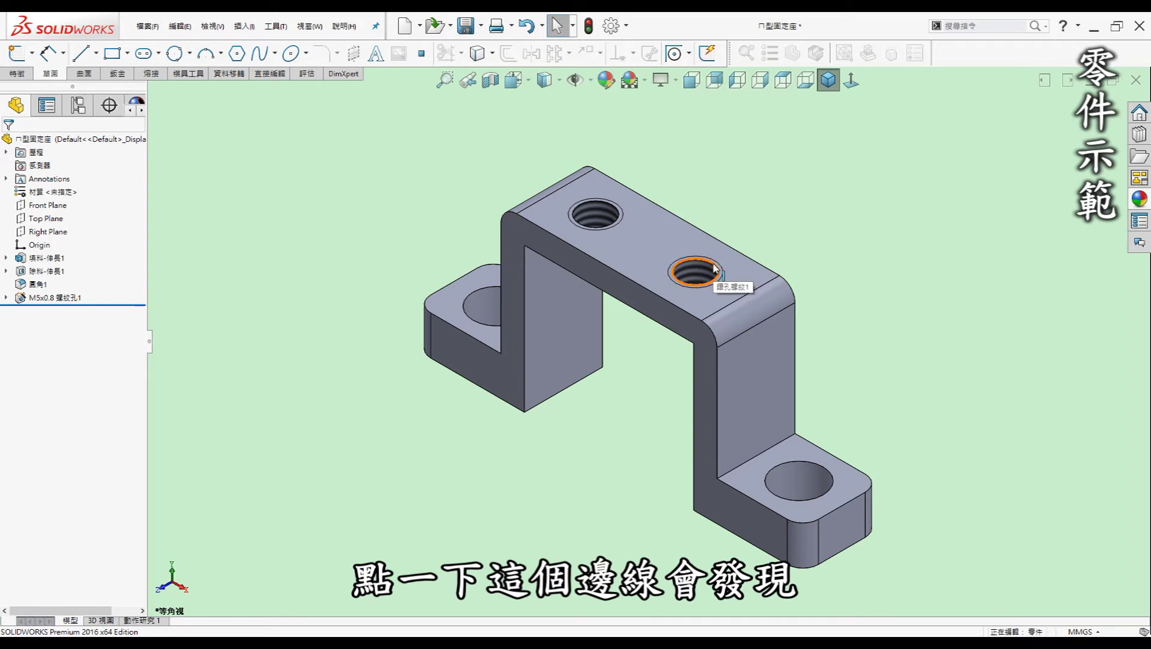
pyautogui.click(615, 221)
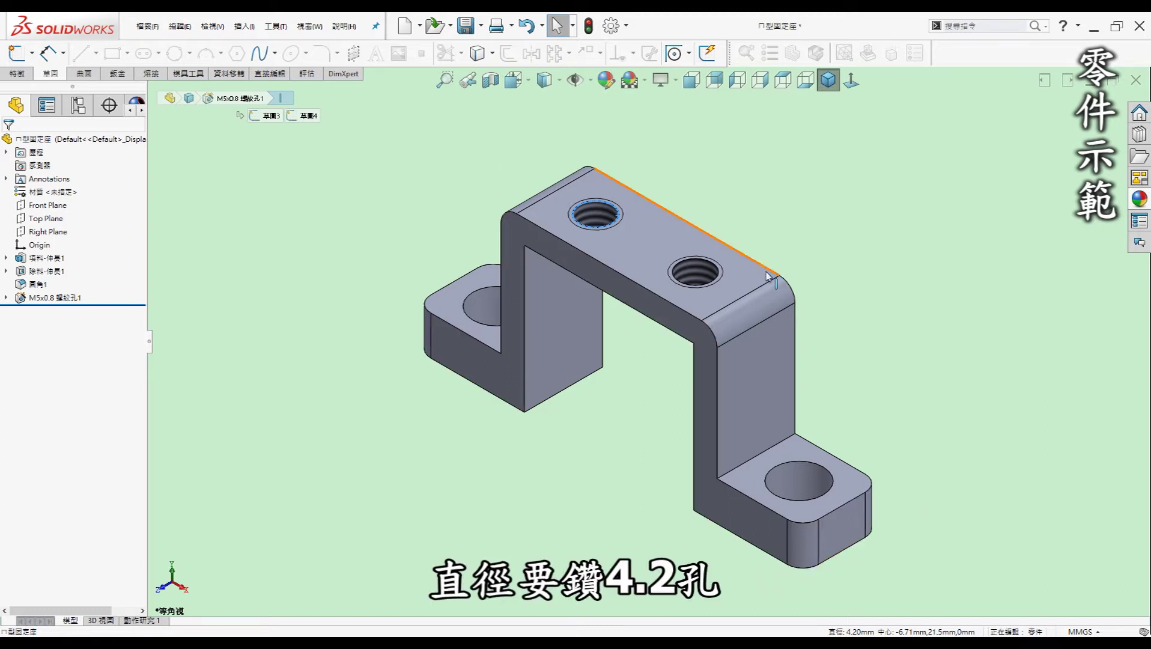
pyautogui.click(603, 415)
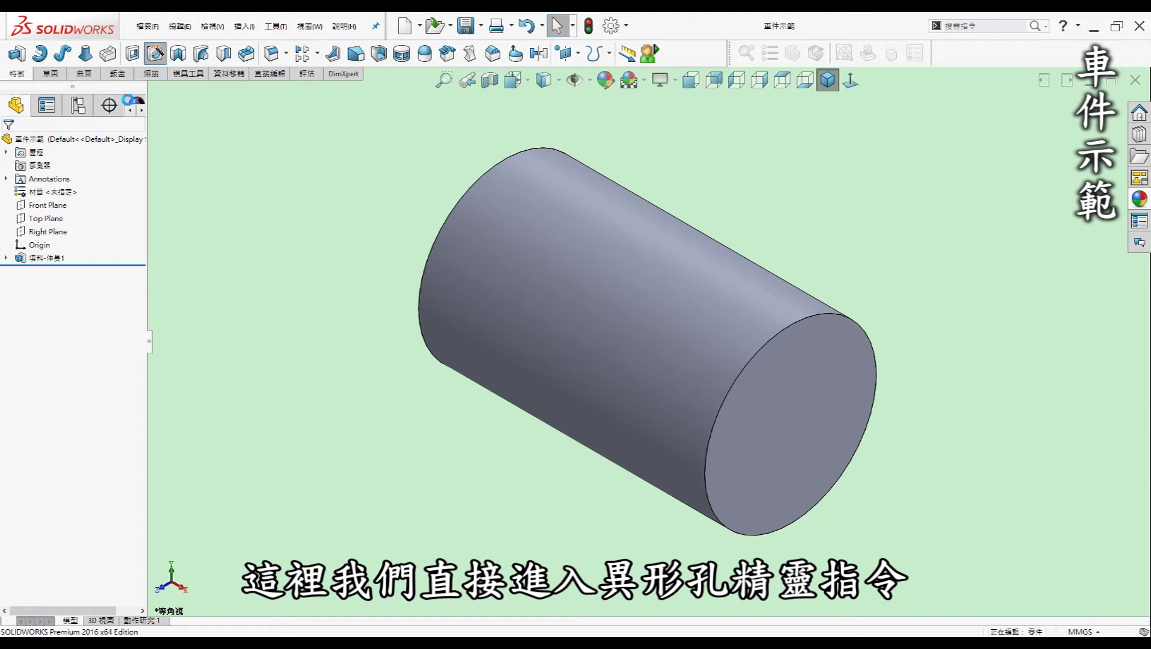
# Create an M10x1.5 Through All tapped hole at the cylinder's end-face centre
pyautogui.click(155, 54)
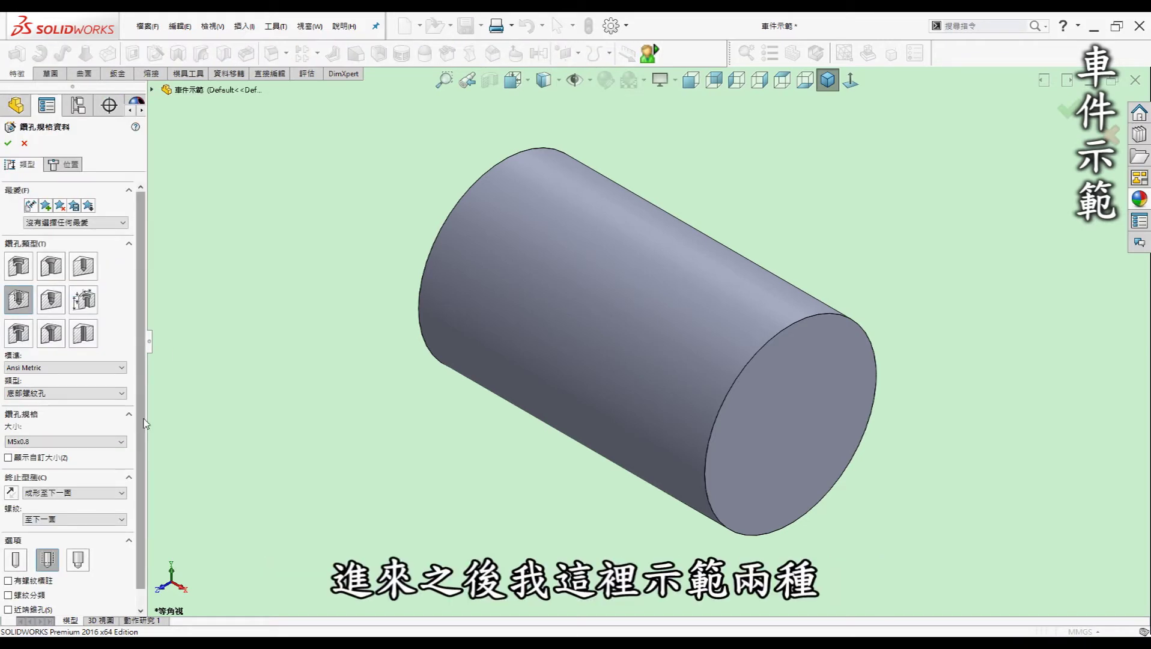
pyautogui.scroll(-1, 145, 423)
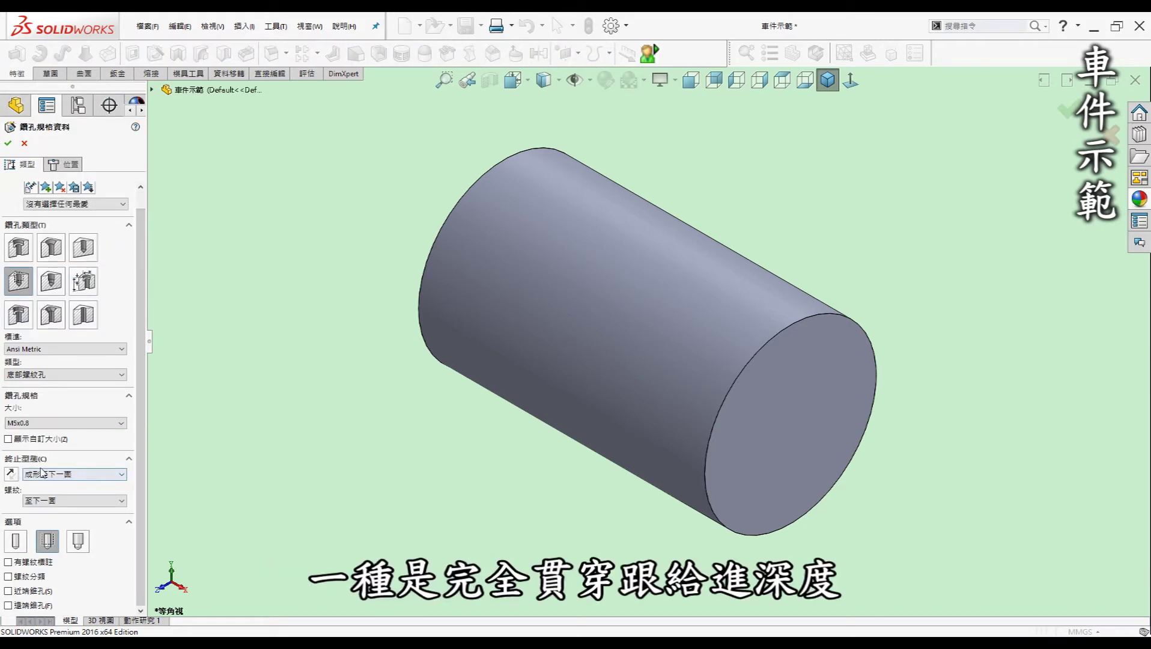
pyautogui.click(85, 423)
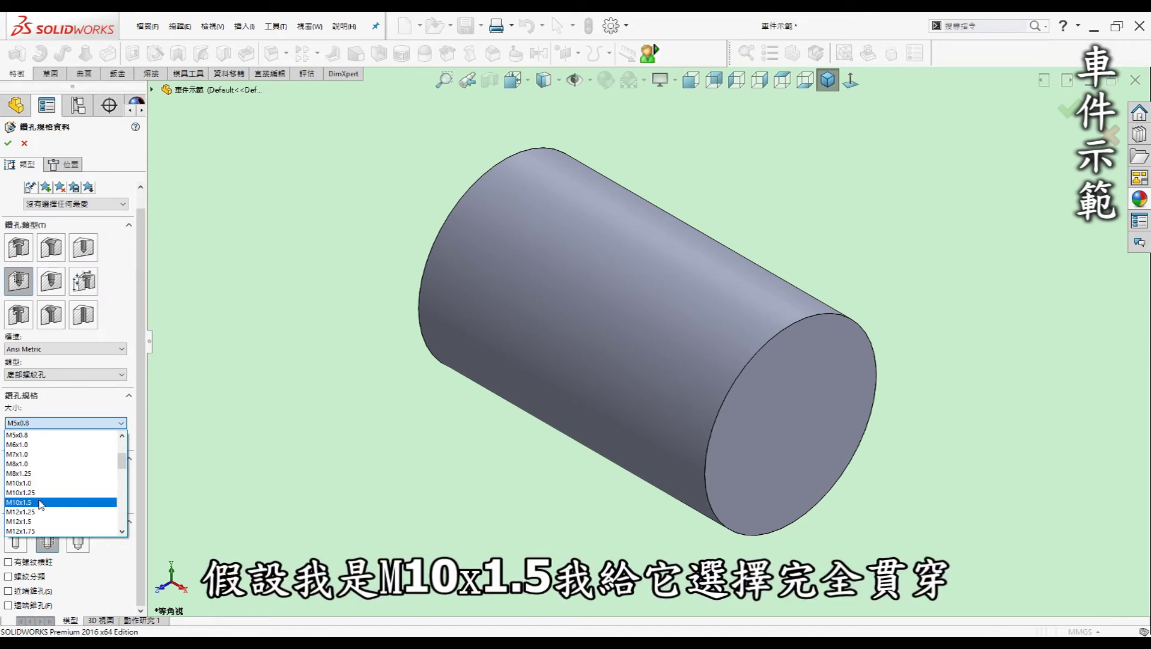
pyautogui.click(43, 502)
pyautogui.click(82, 475)
pyautogui.click(54, 495)
pyautogui.click(70, 166)
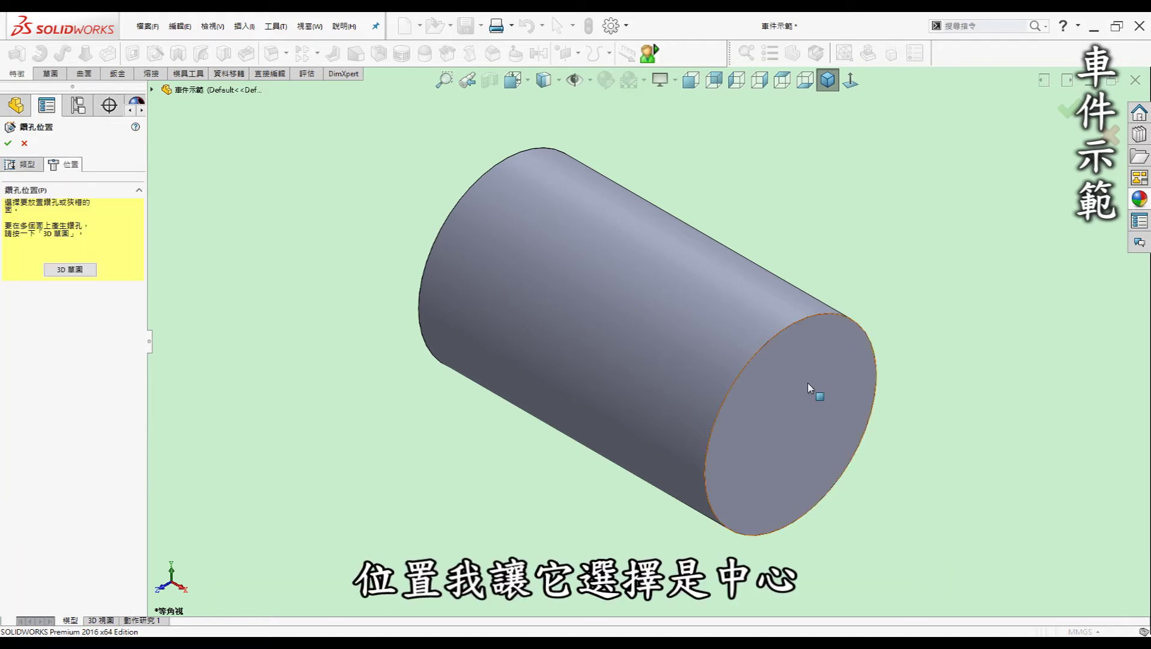
pyautogui.click(796, 424)
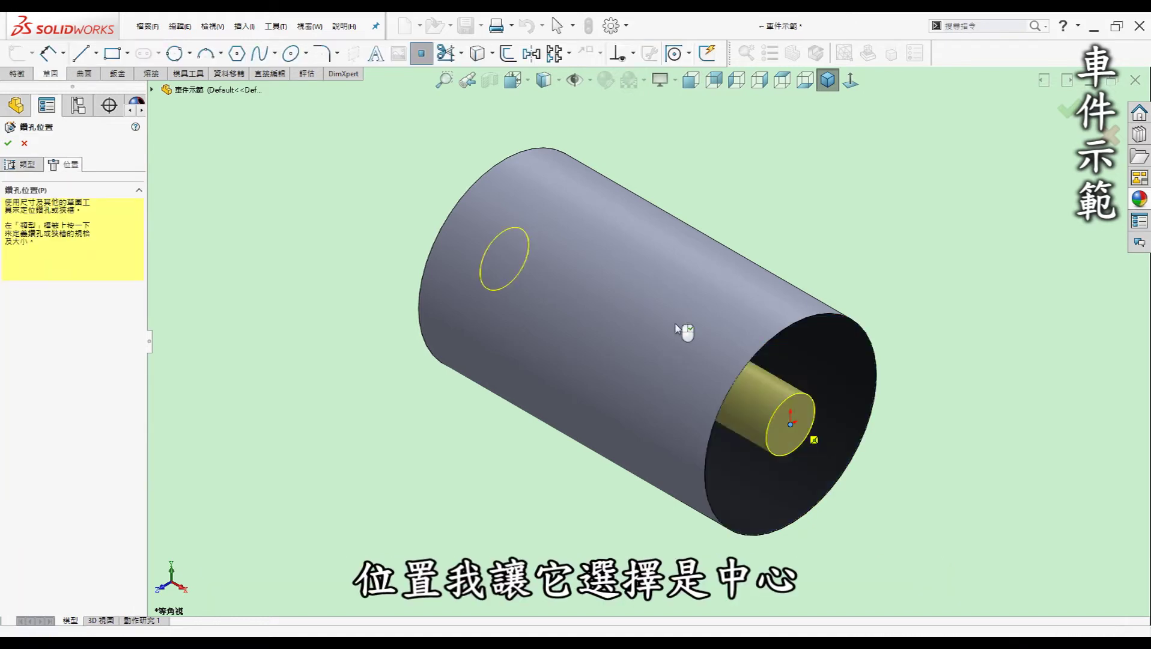
pyautogui.click(1073, 113)
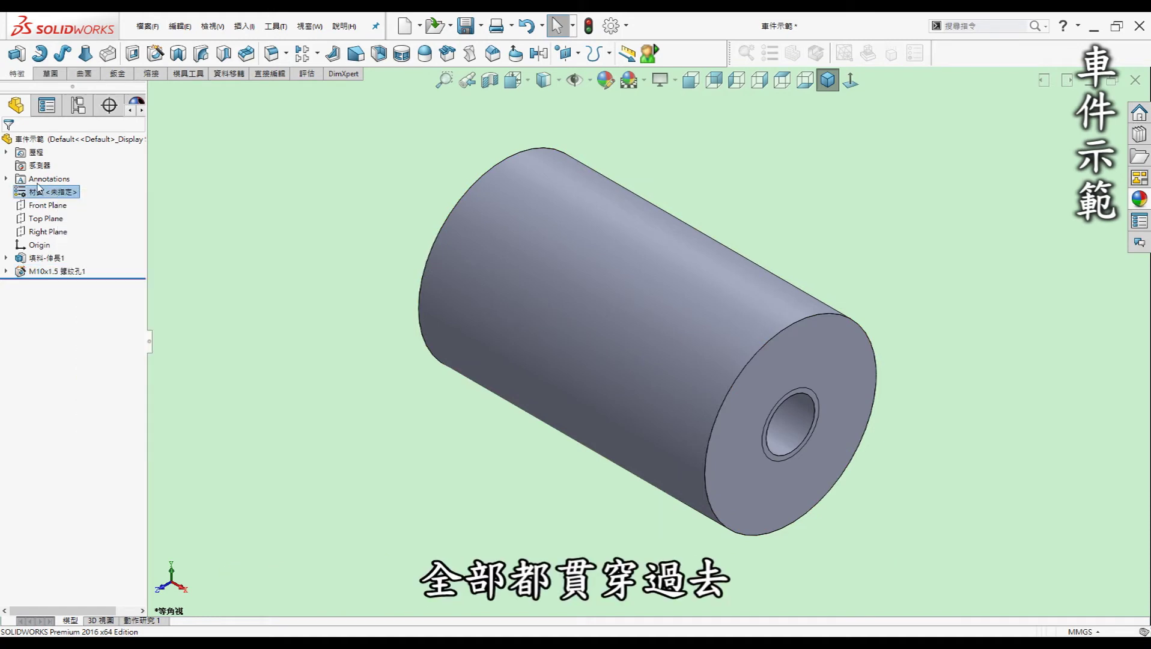
# Enable shaded cosmetic threads and section the cylinder on the Front Plane
pyautogui.rightClick(66, 179)
pyautogui.click(72, 190)
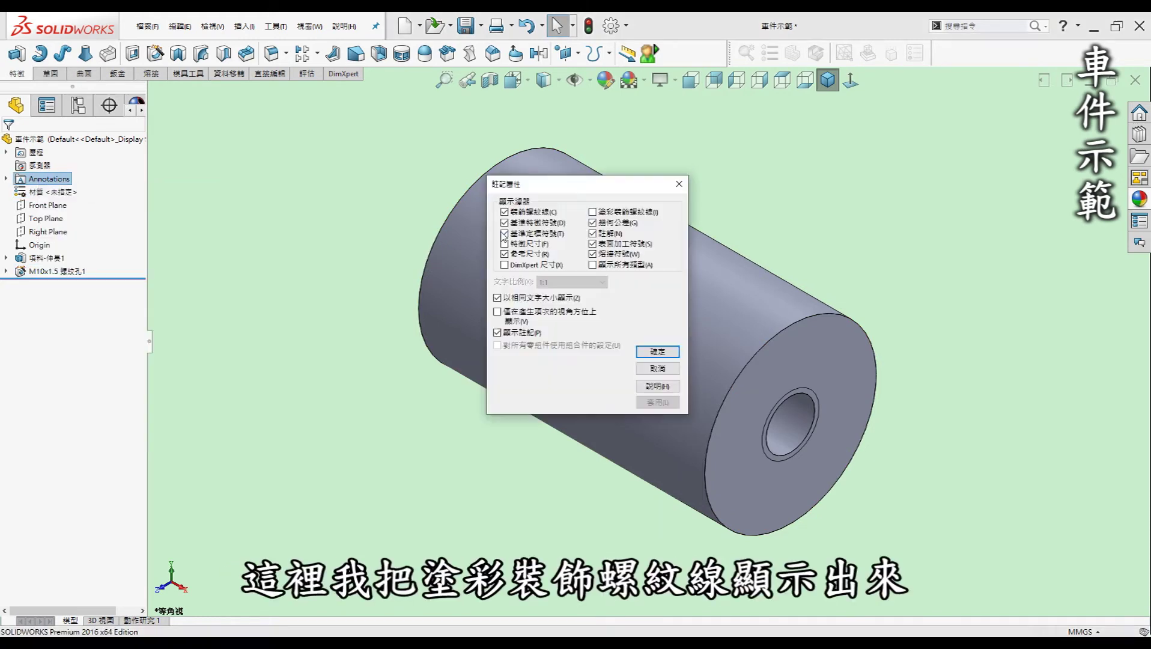
pyautogui.click(675, 351)
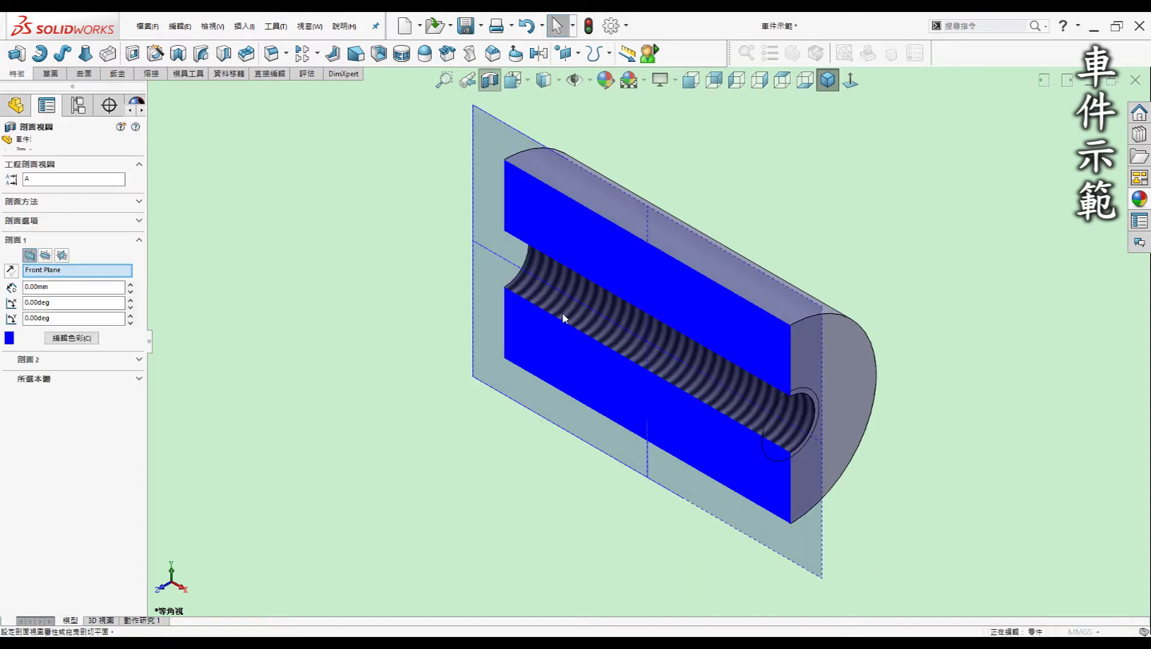
pyautogui.moveTo(565, 327)
pyautogui.mouseDown(button='middle')
pyautogui.moveTo(677, 280)
pyautogui.moveTo(790, 353)
pyautogui.mouseUp(button='middle')
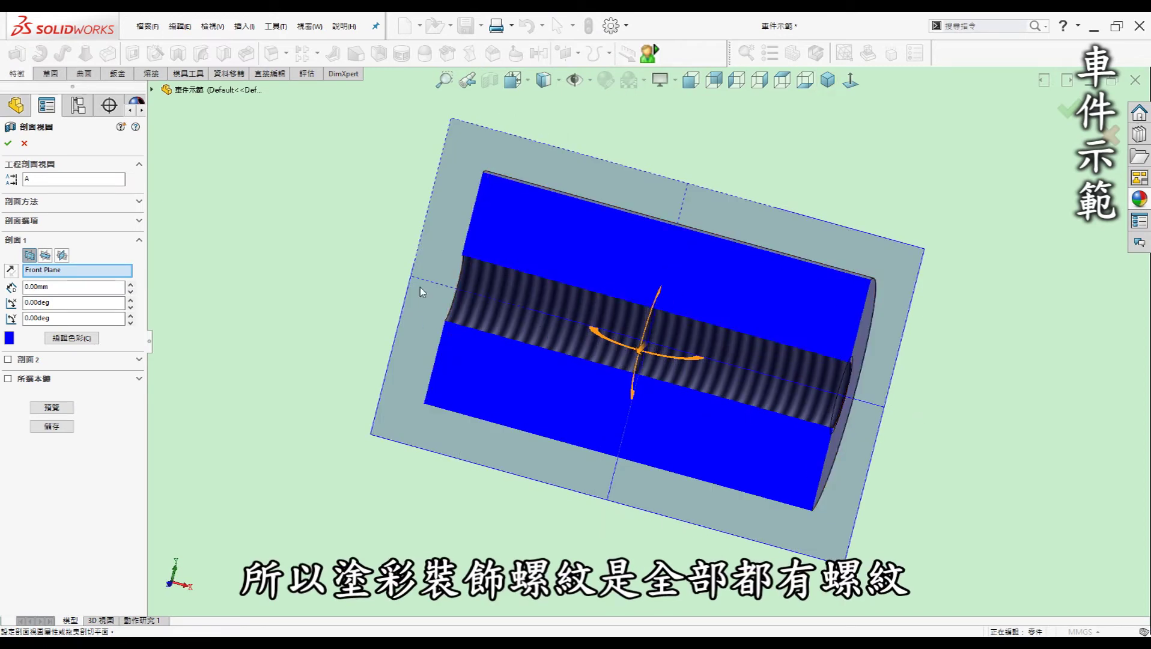
pyautogui.press('Return')
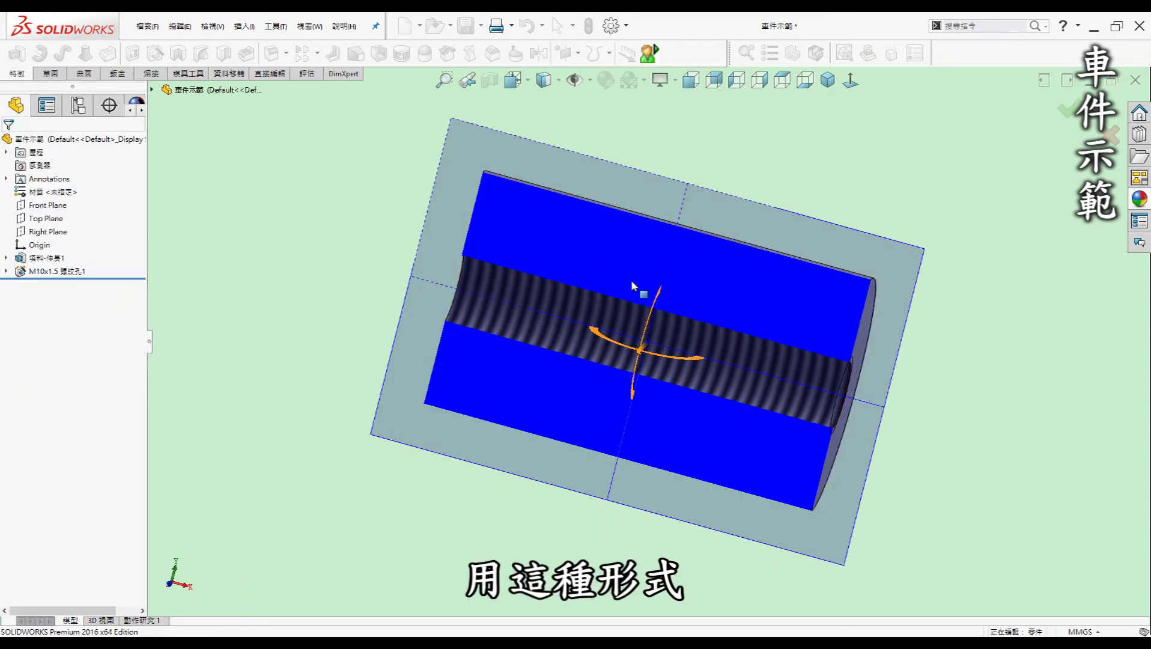
# Edit the M10x1.5 hole feature and change its end condition to Blind
pyautogui.rightClick(63, 275)
pyautogui.click(73, 249)
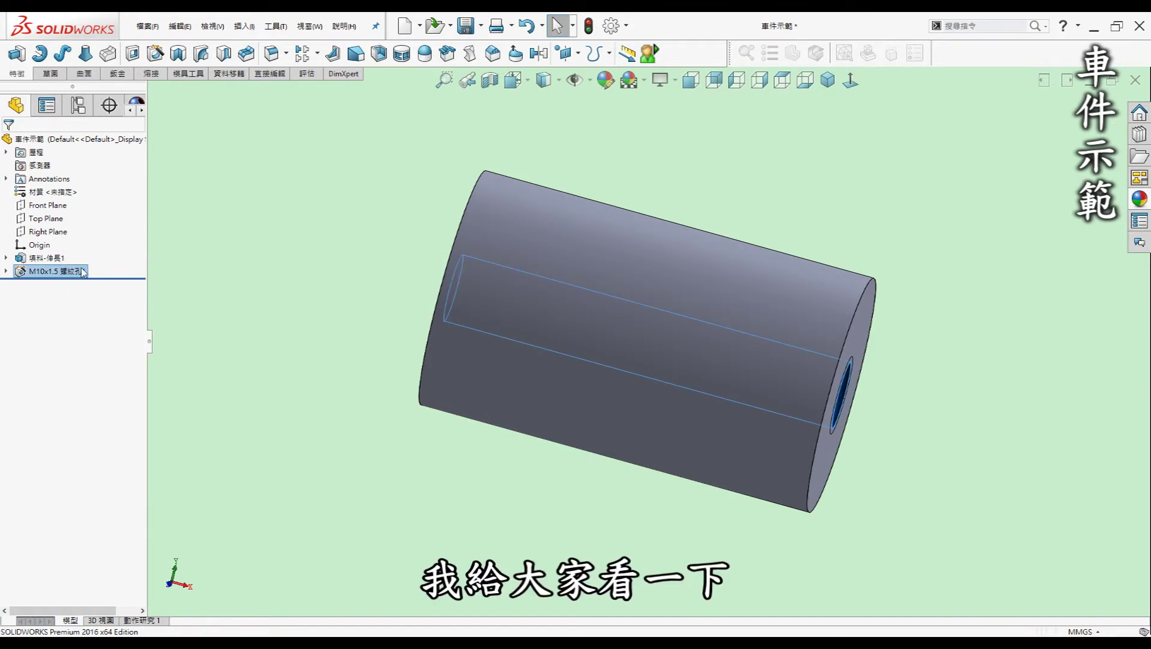
pyautogui.click(78, 492)
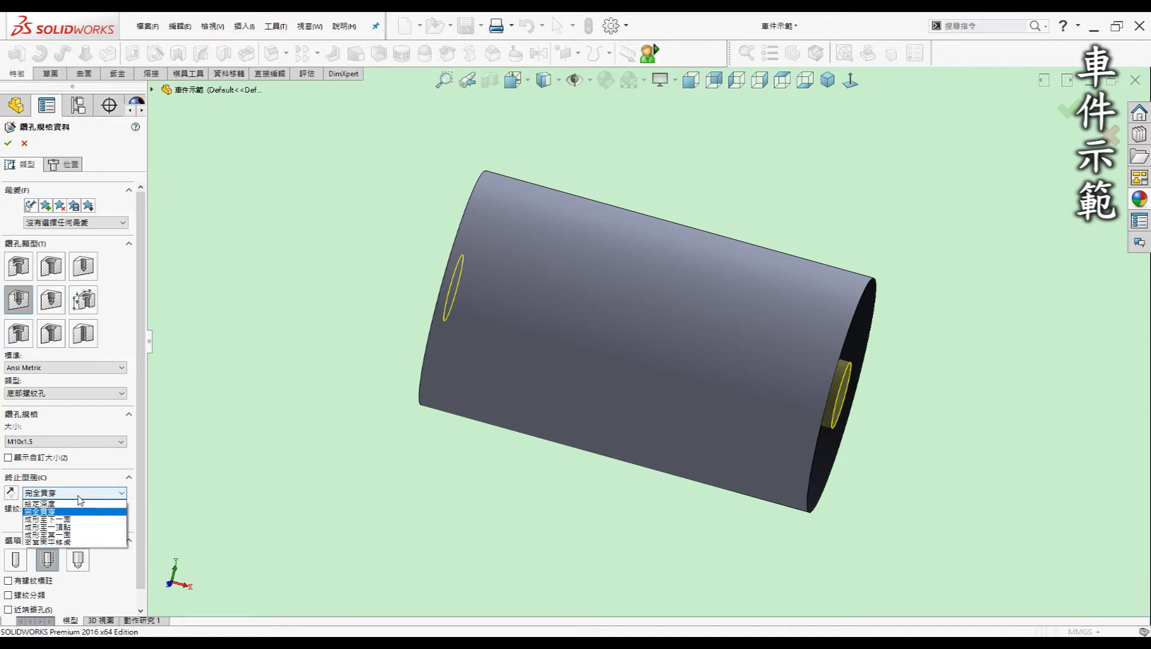
pyautogui.click(42, 504)
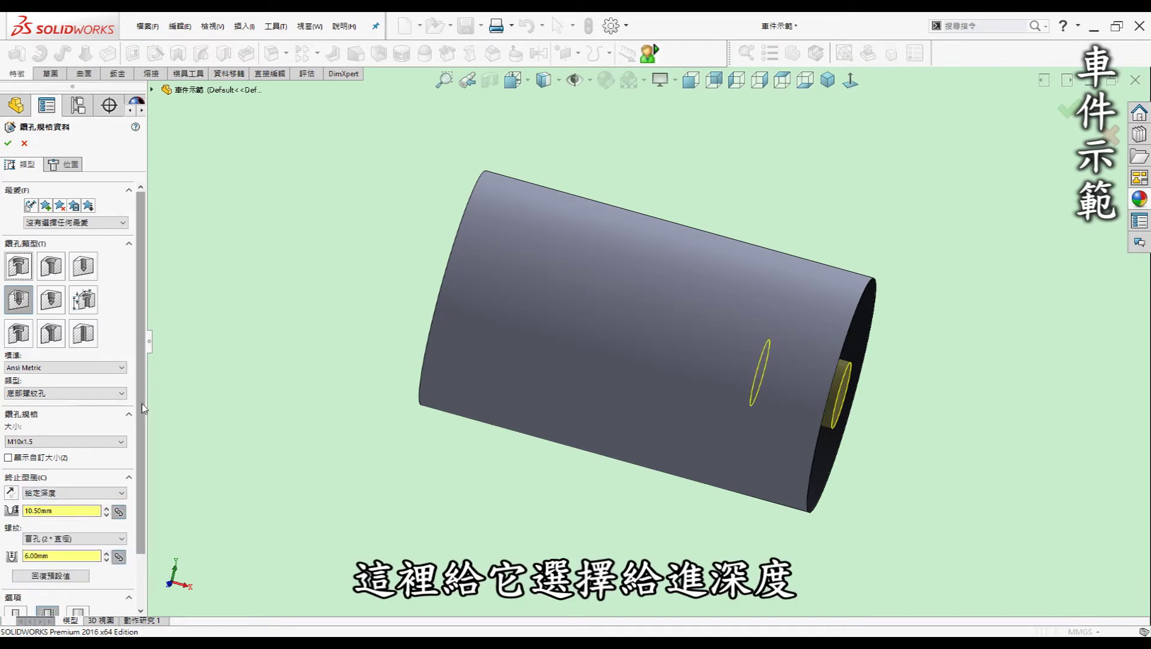
# Set drill depth to 20 mm and thread depth to 15 mm, then confirm
pyautogui.scroll(-2, 140, 429)
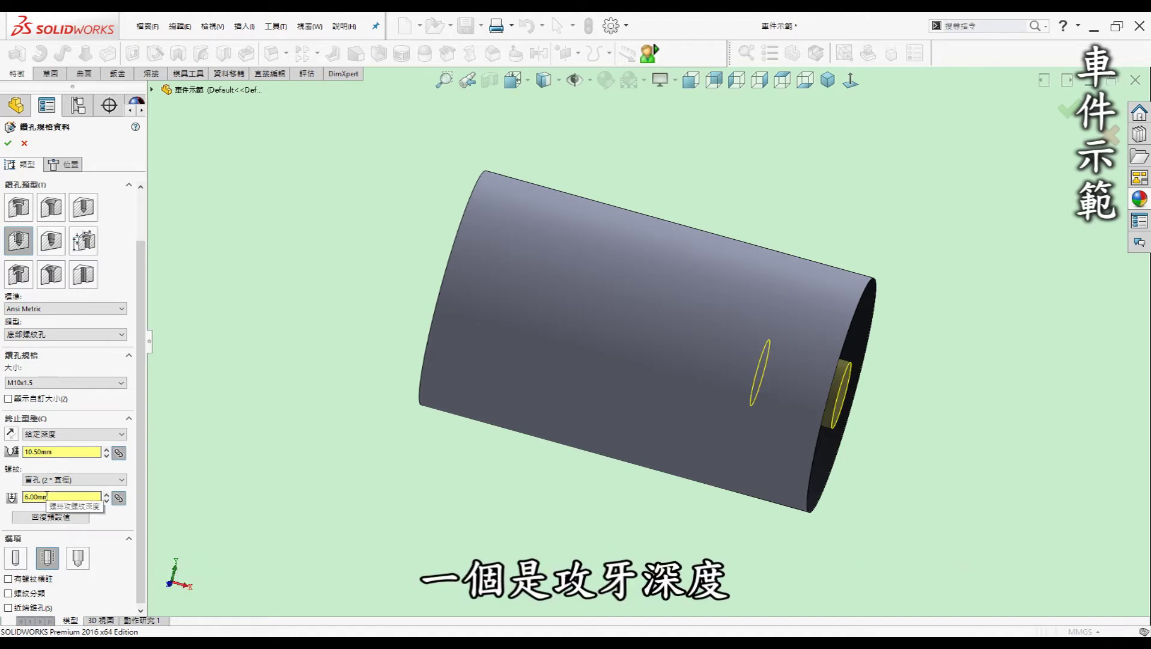
pyautogui.doubleClick(59, 450)
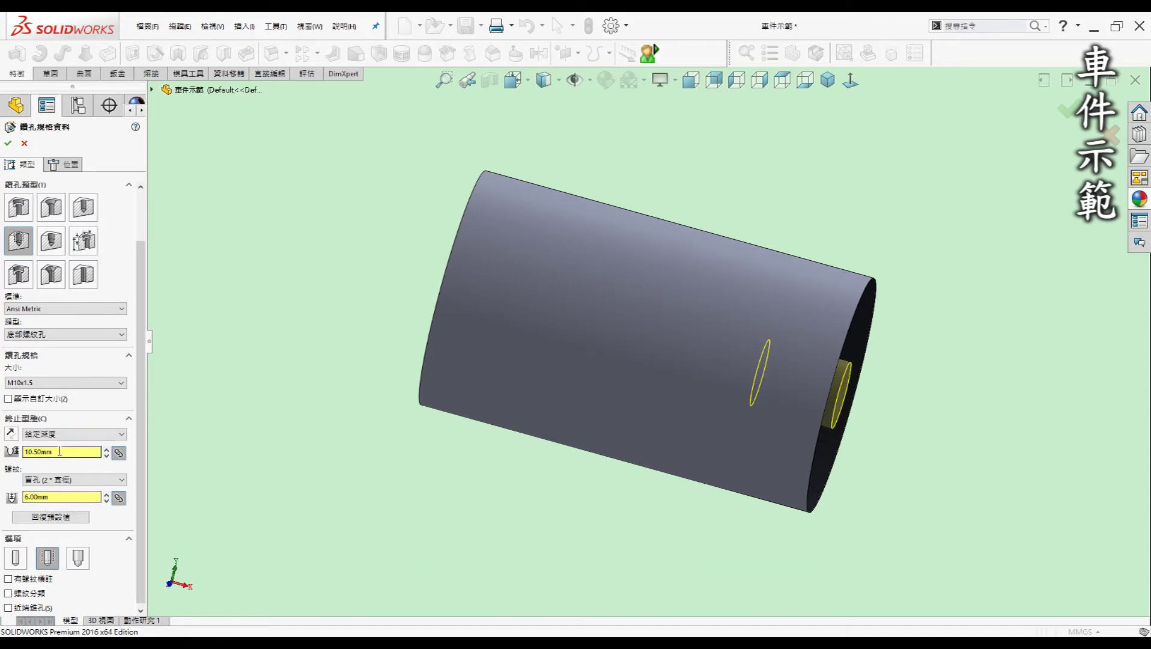
pyautogui.write('15')
pyautogui.press('Return')
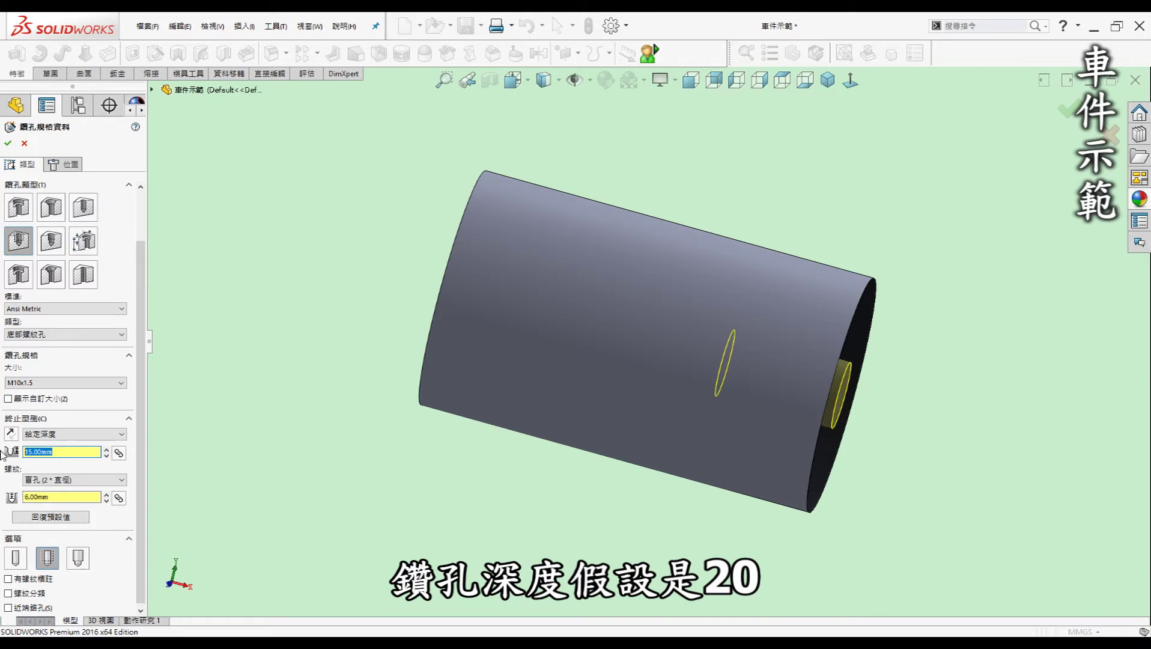
pyautogui.write('20')
pyautogui.press('Return')
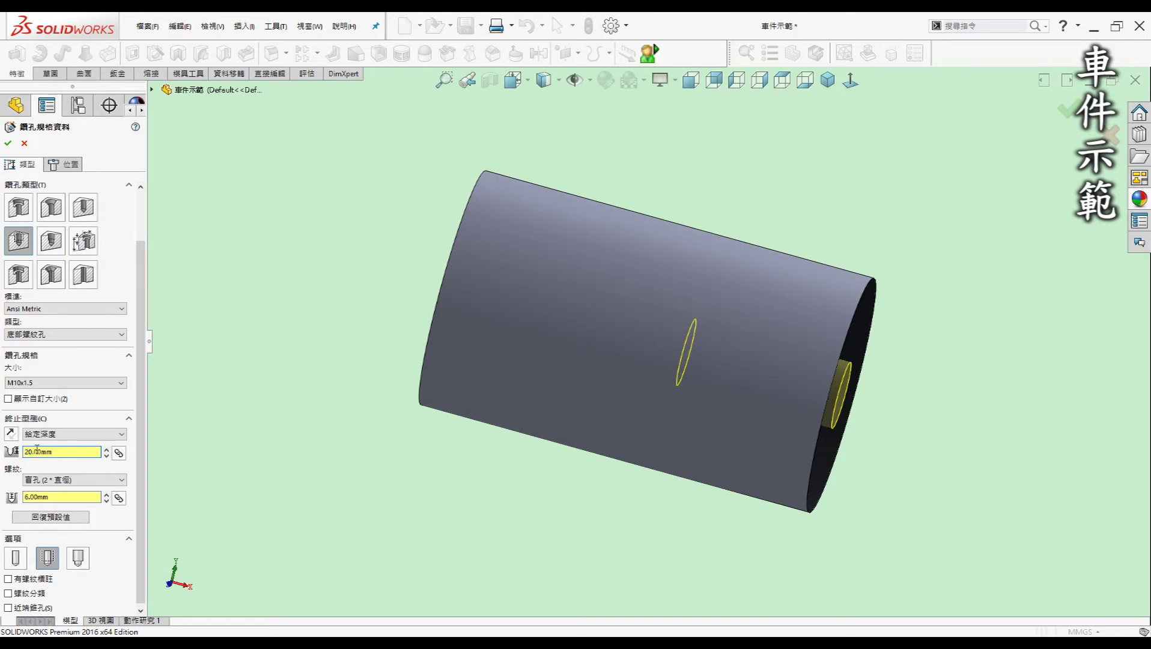
pyautogui.moveTo(59, 497); pyautogui.dragTo(7, 494)
pyautogui.write('15')
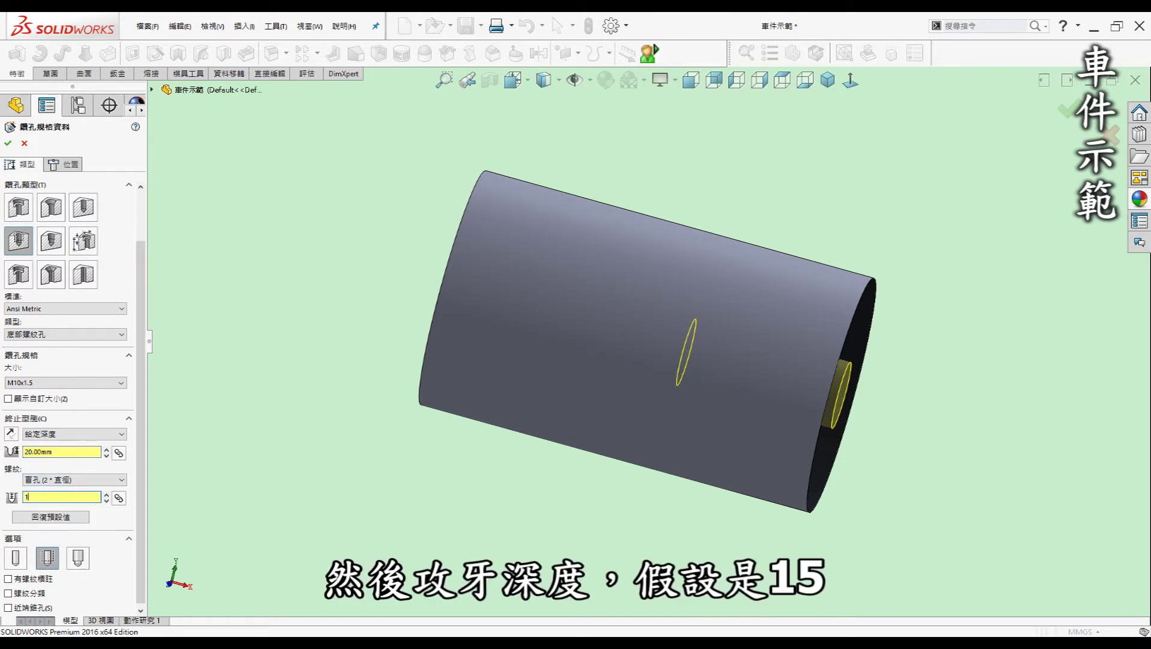
pyautogui.click(8, 143)
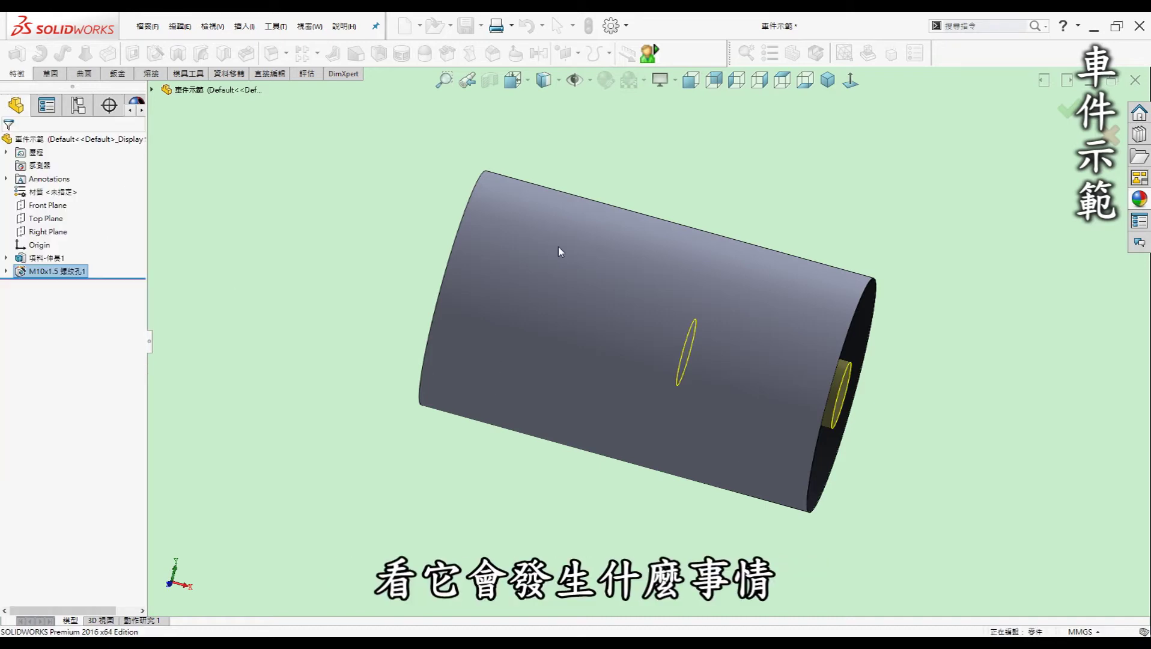
# Apply the section view and orbit/zoom to inspect the blind hole's threads and conical tip
pyautogui.moveTo(917, 398)
pyautogui.mouseDown(button='middle')
pyautogui.moveTo(912, 320)
pyautogui.moveTo(917, 334)
pyautogui.mouseUp(button='middle')
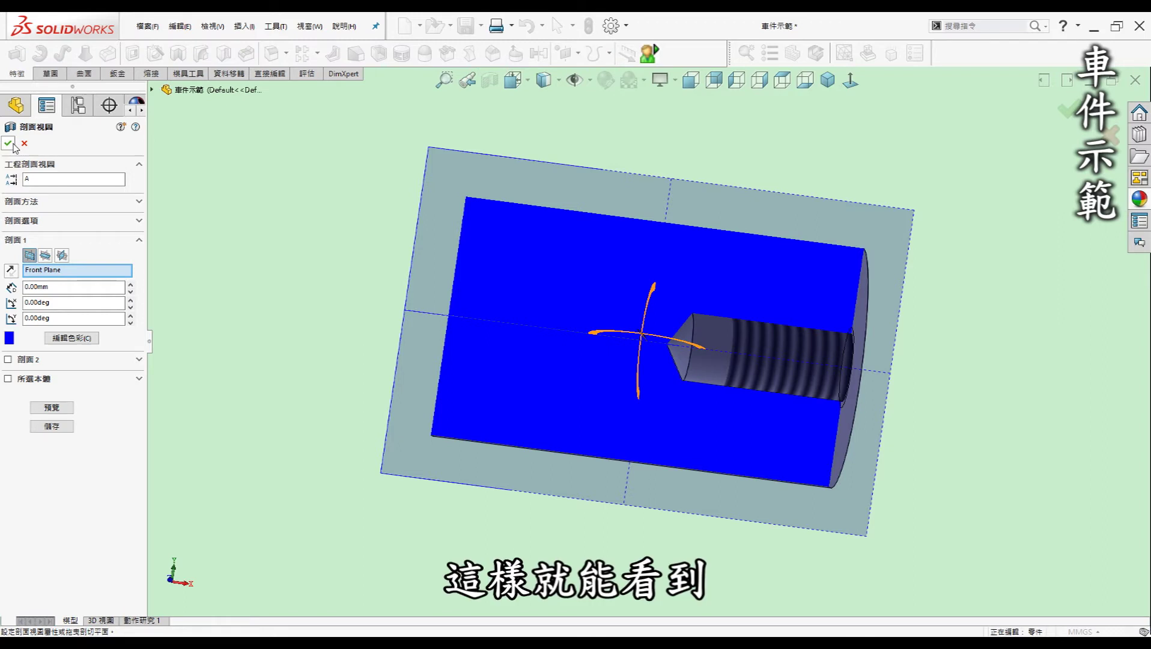
pyautogui.click(8, 143)
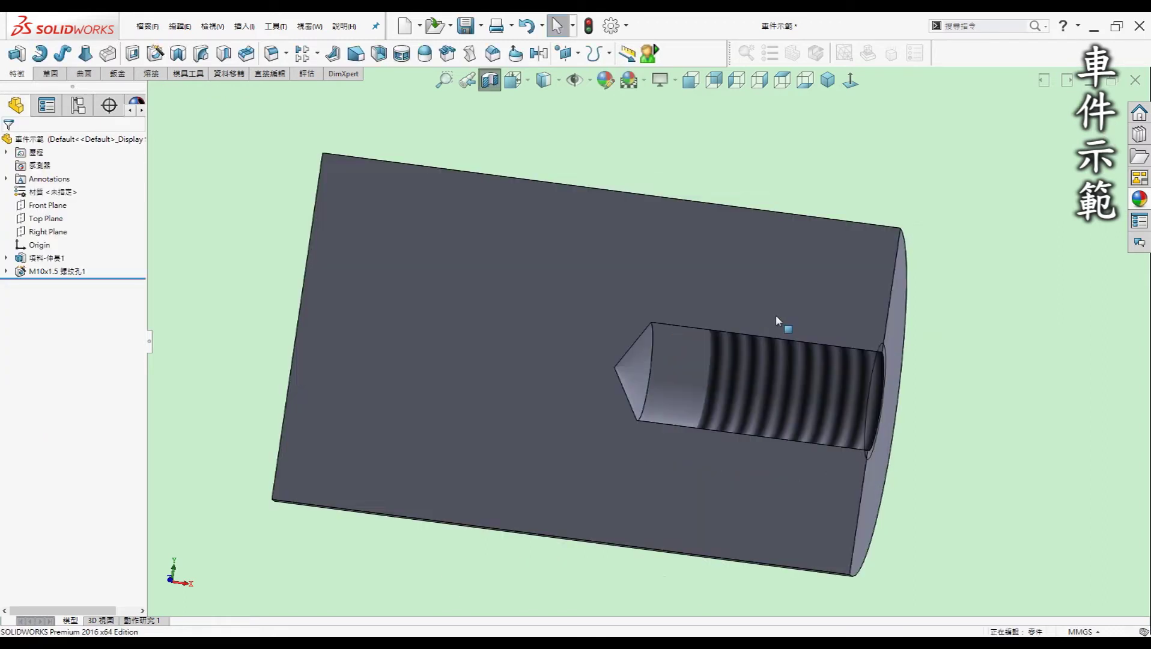
pyautogui.moveTo(756, 303); pyautogui.dragTo(744, 382, button='middle')
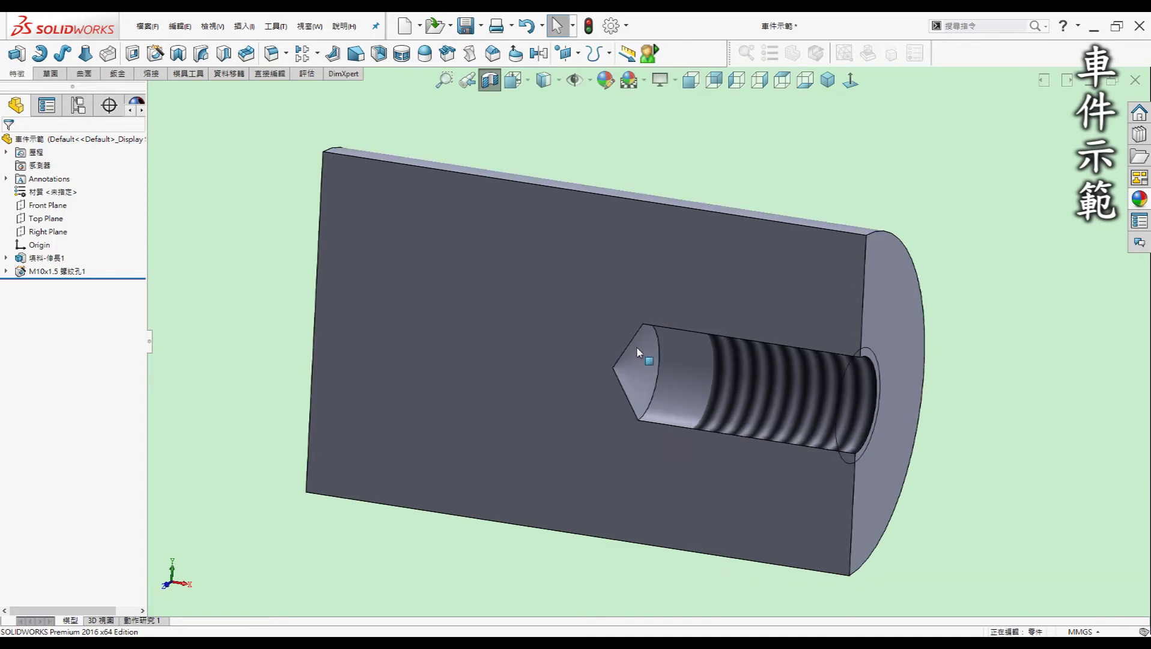
pyautogui.moveTo(636, 346); pyautogui.dragTo(818, 412, button='middle')
pyautogui.scroll(-3, 783, 385)
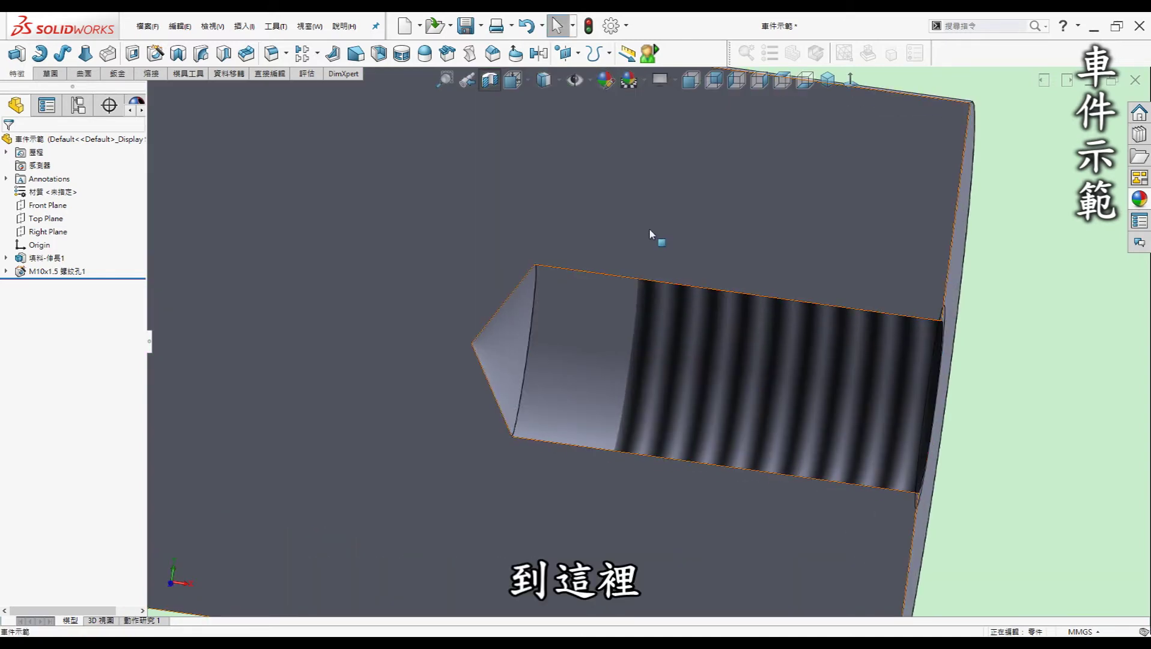
pyautogui.scroll(2, 841, 361)
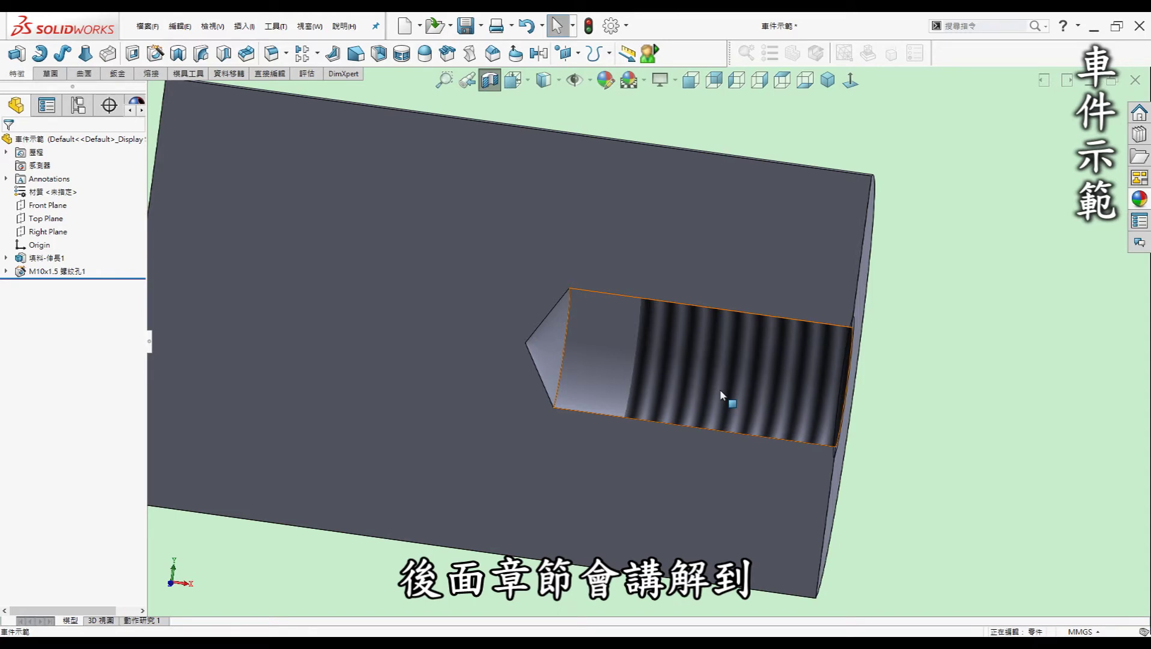
pyautogui.scroll(3, 669, 378)
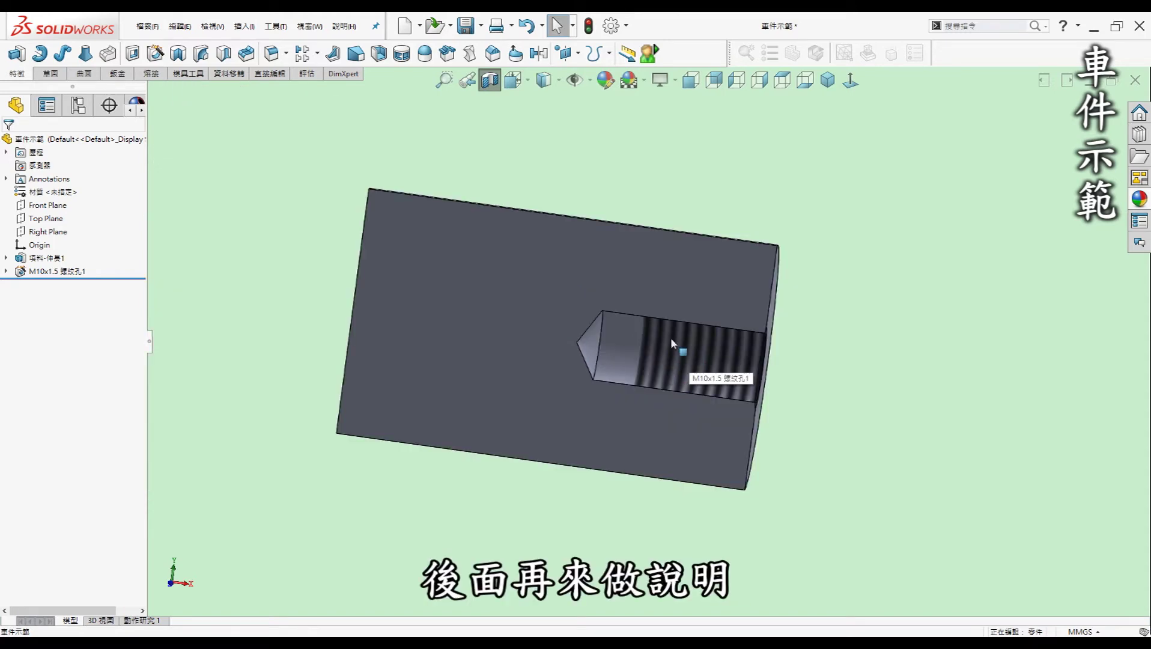
pyautogui.moveTo(671, 337); pyautogui.dragTo(637, 340, button='middle')
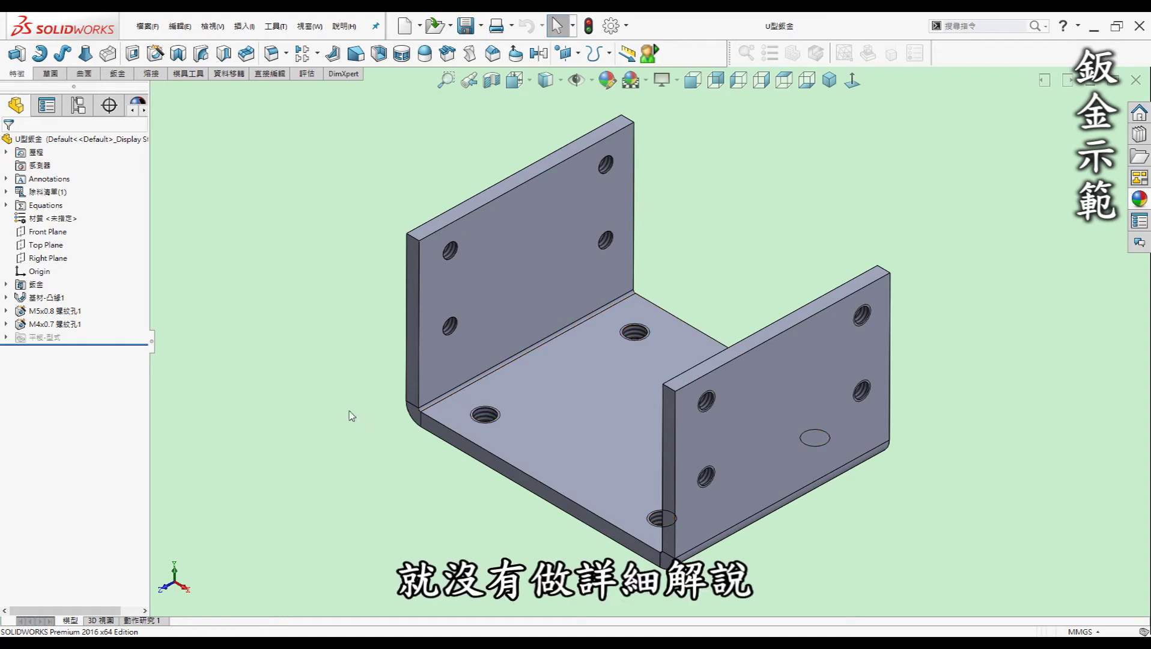
pyautogui.moveTo(335, 347); pyautogui.dragTo(336, 344, button='middle')
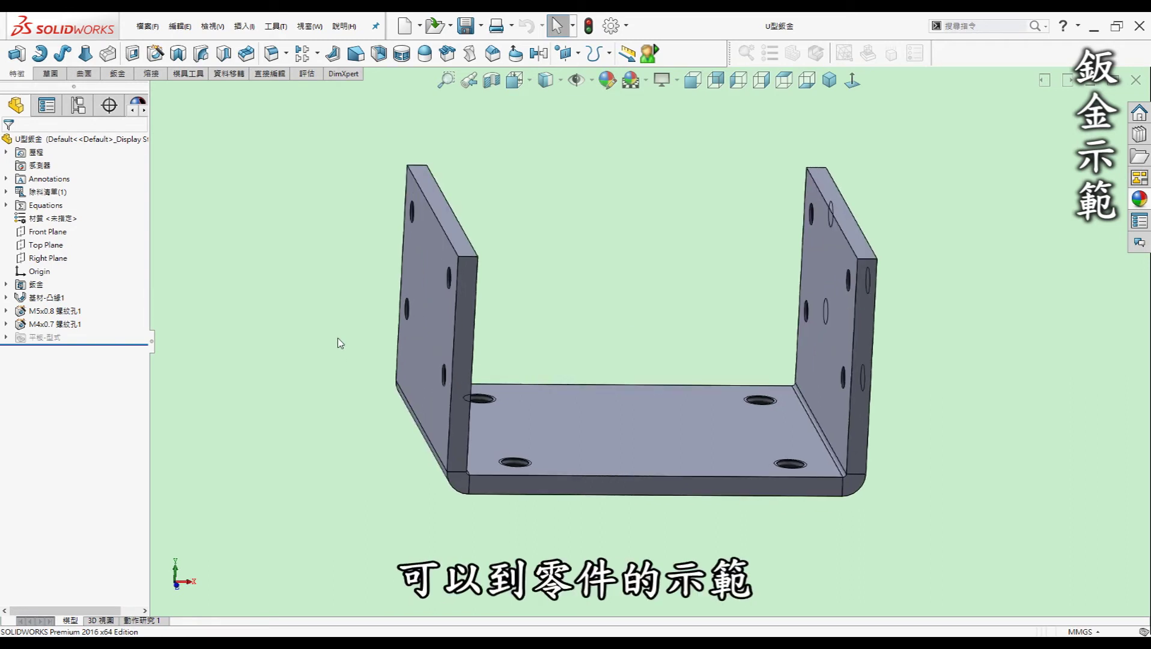
pyautogui.moveTo(368, 352)
pyautogui.mouseDown(button='middle')
pyautogui.moveTo(355, 334)
pyautogui.moveTo(236, 334)
pyautogui.mouseUp(button='middle')
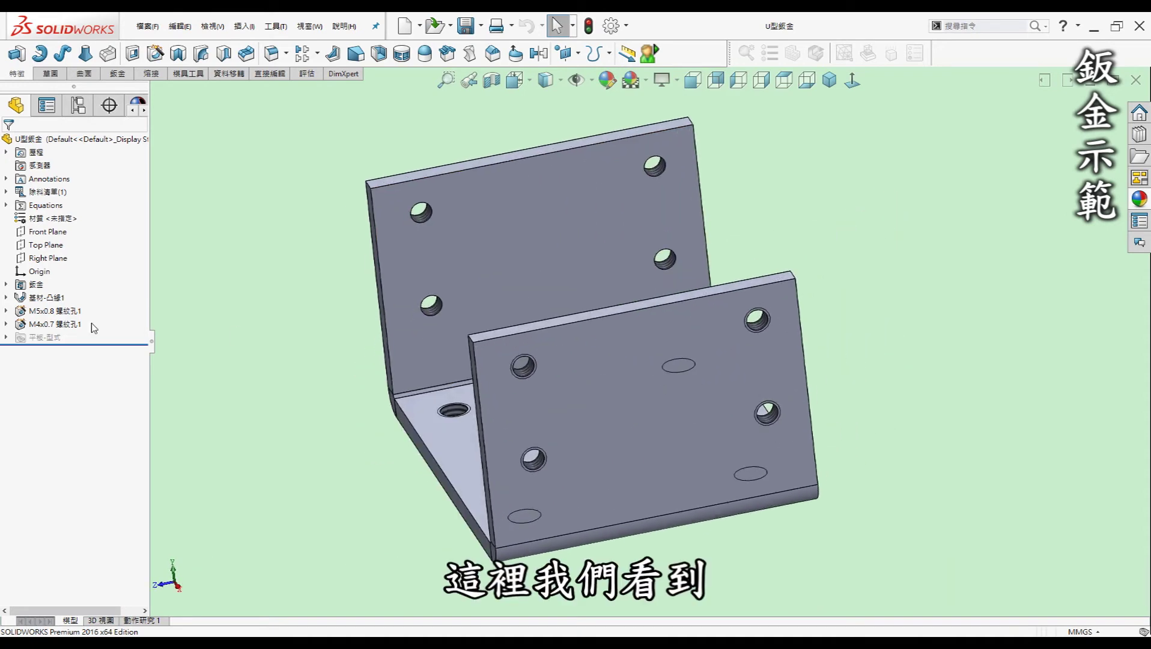
pyautogui.scroll(-5, 427, 396)
pyautogui.scroll(3, 454, 389)
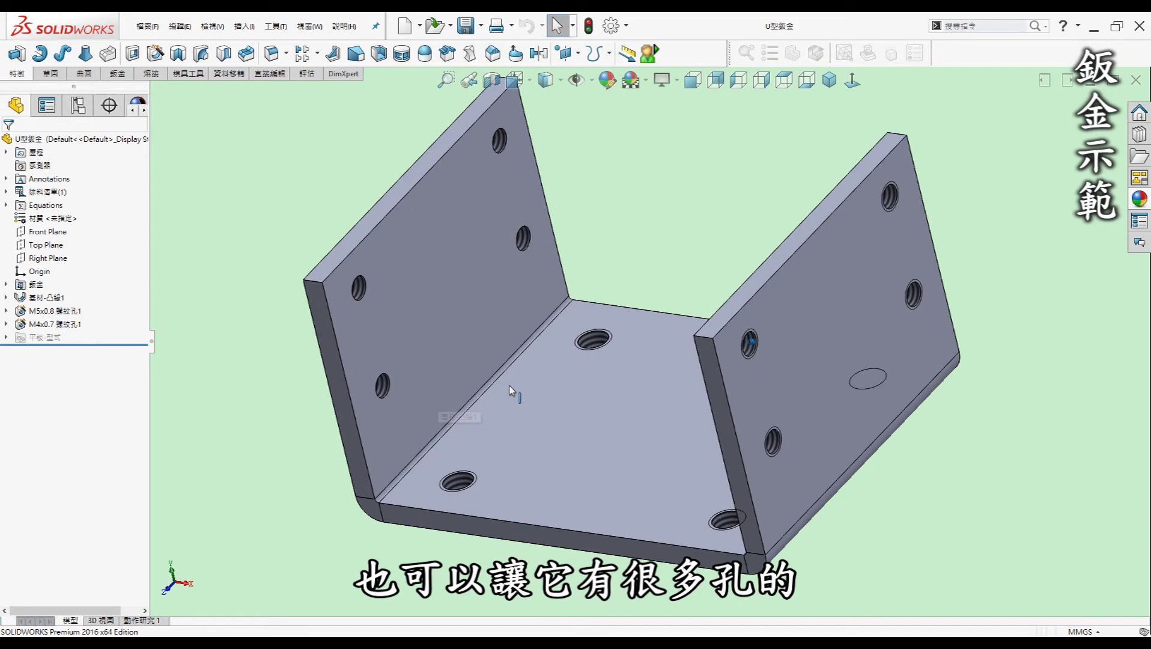
pyautogui.moveTo(510, 385); pyautogui.dragTo(809, 352, button='middle')
pyautogui.scroll(-5, 901, 362)
pyautogui.scroll(-3, 901, 363)
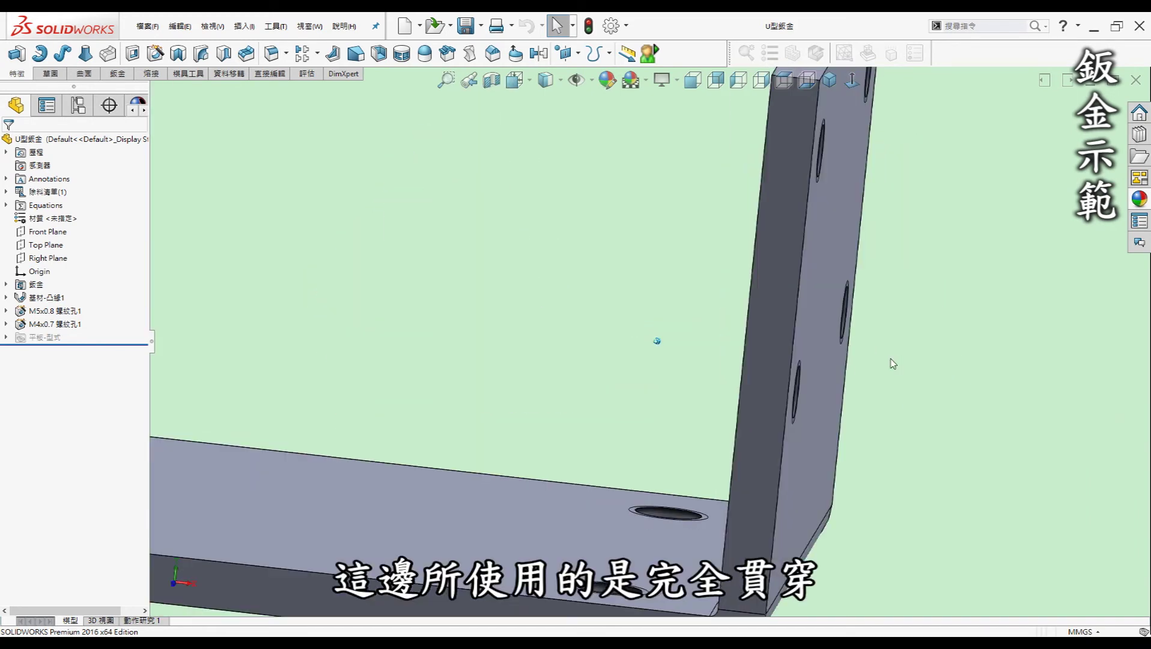
pyautogui.moveTo(894, 362); pyautogui.dragTo(796, 411, button='middle')
pyautogui.scroll(-2, 775, 416)
pyautogui.scroll(5, 635, 326)
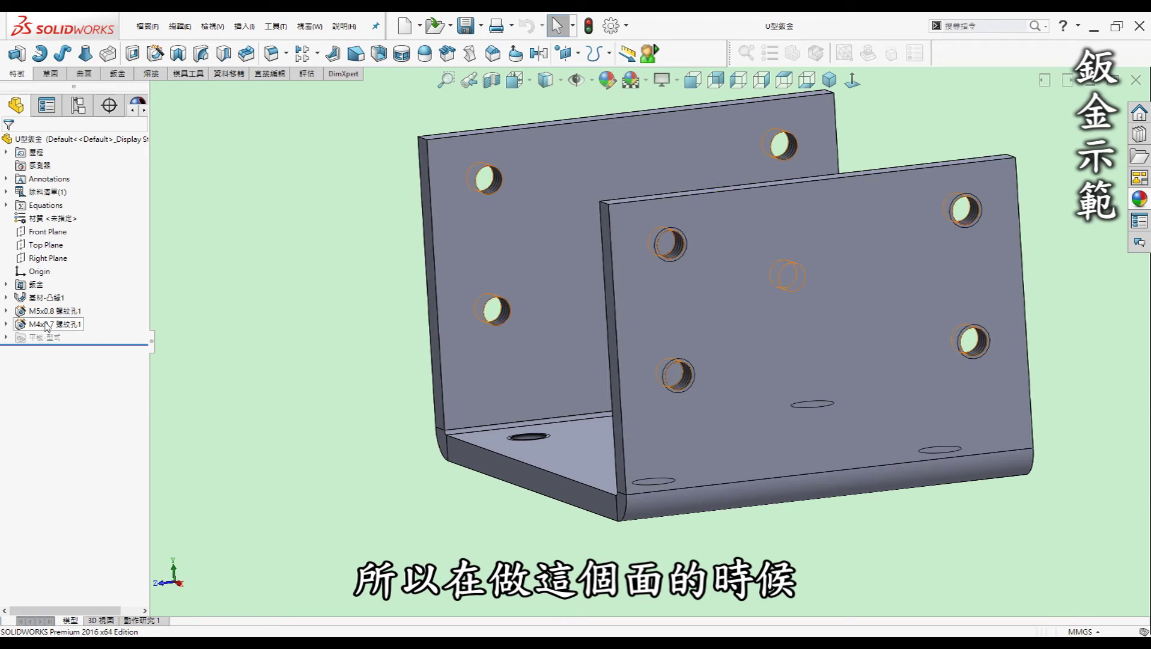
pyautogui.moveTo(807, 369); pyautogui.dragTo(788, 362, button='middle')
pyautogui.moveTo(629, 336)
pyautogui.mouseDown(button='middle')
pyautogui.moveTo(781, 269)
pyautogui.moveTo(598, 398)
pyautogui.mouseUp(button='middle')
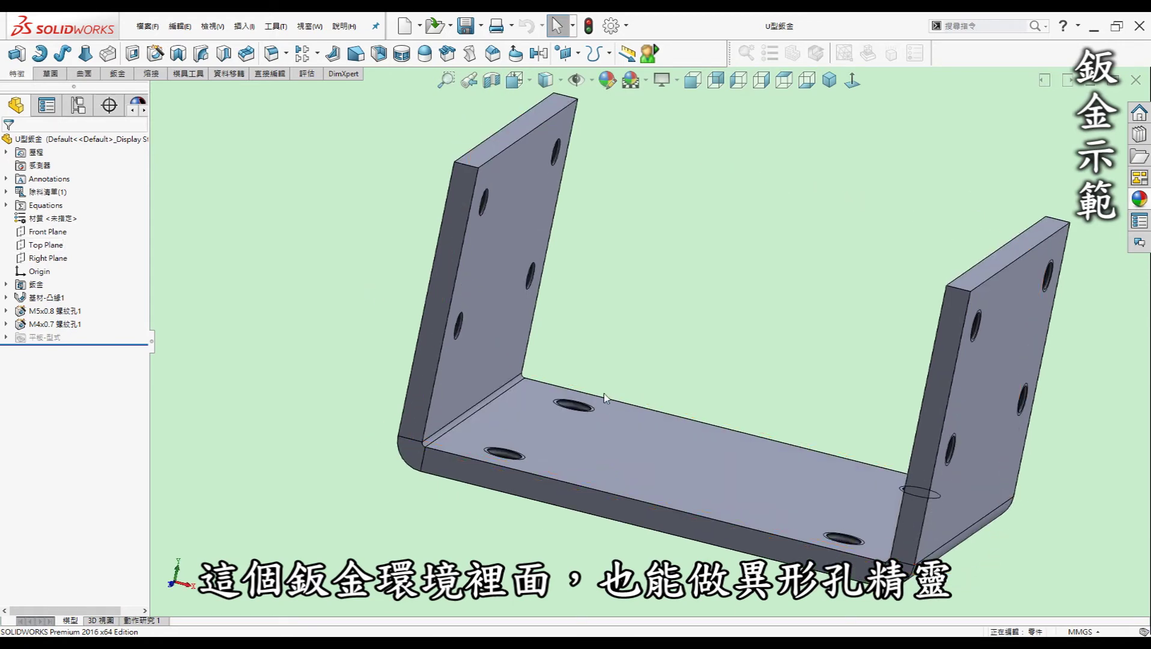
pyautogui.moveTo(607, 289)
pyautogui.mouseDown(button='middle')
pyautogui.moveTo(639, 278)
pyautogui.moveTo(692, 370)
pyautogui.moveTo(617, 435)
pyautogui.mouseUp(button='middle')
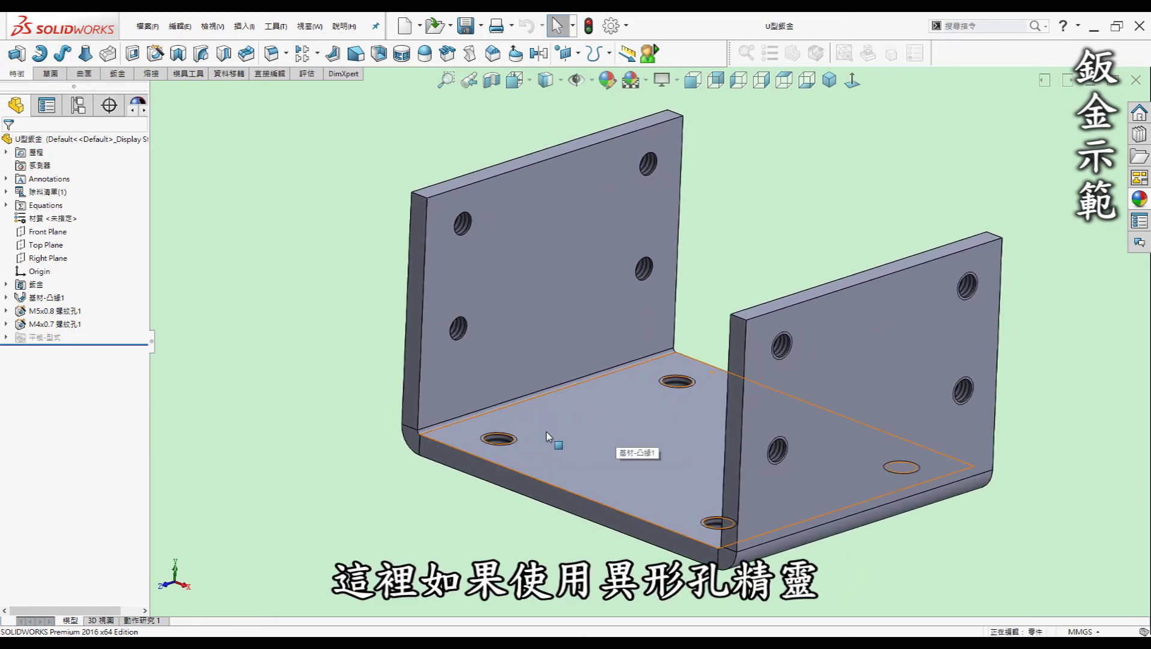
pyautogui.scroll(-3, 515, 410)
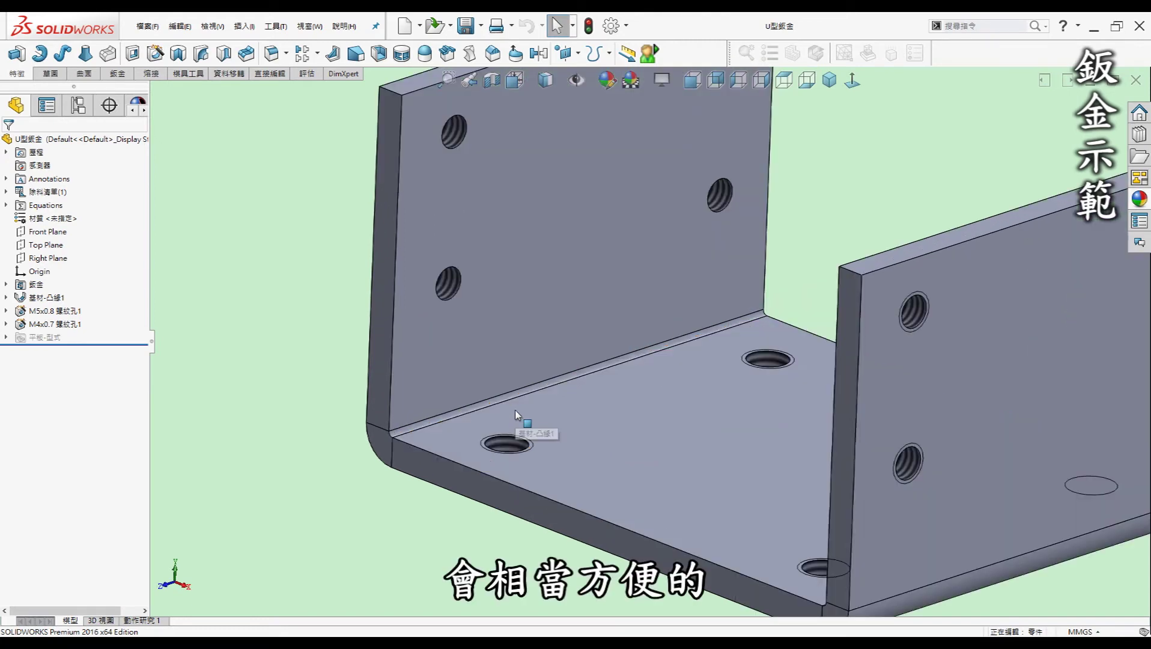
# Check the bracket base hole's diameter, then rotate the part toward a frontal view
pyautogui.moveTo(524, 414); pyautogui.dragTo(511, 454, button='middle')
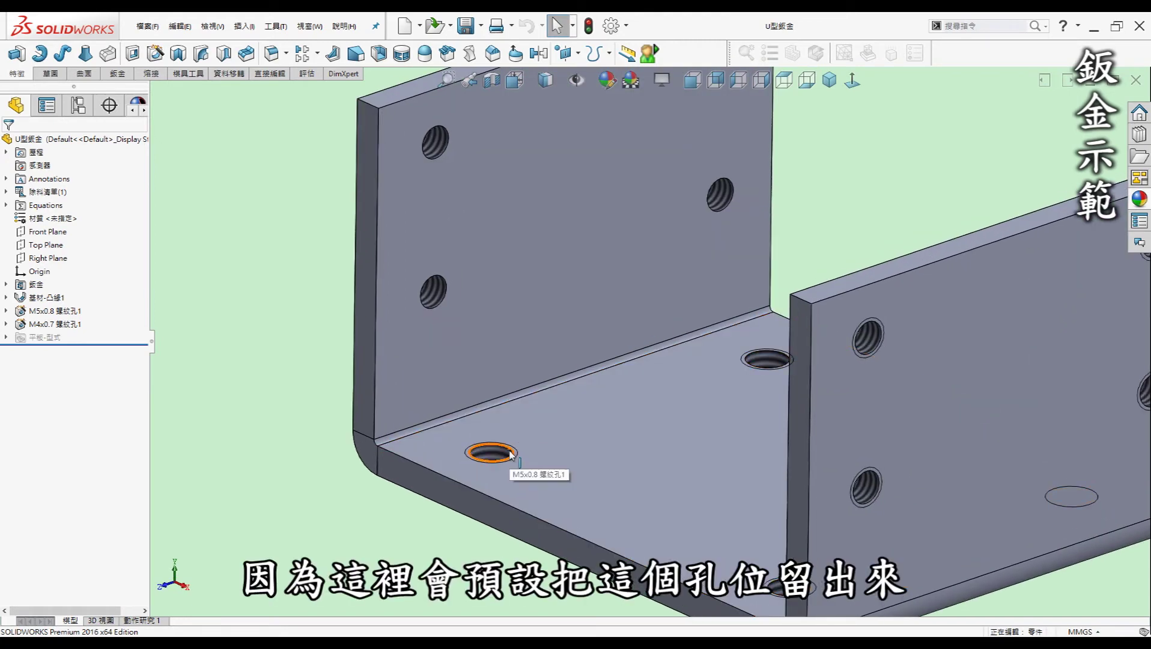
pyautogui.click(511, 455)
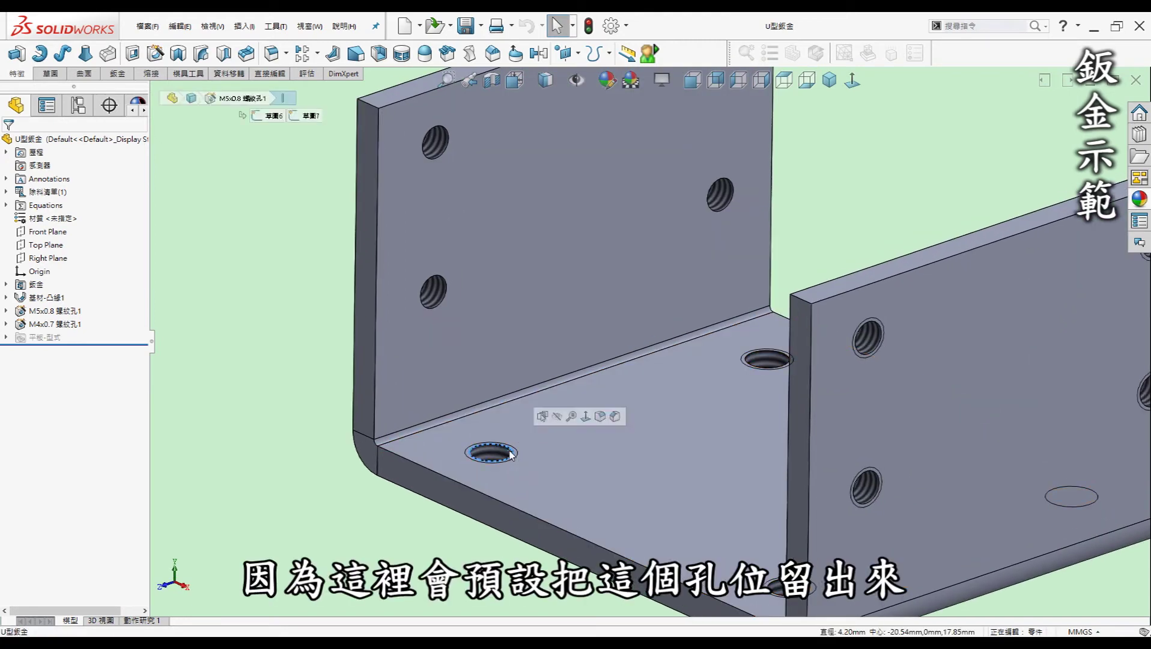
pyautogui.click(266, 259)
pyautogui.scroll(3, 588, 378)
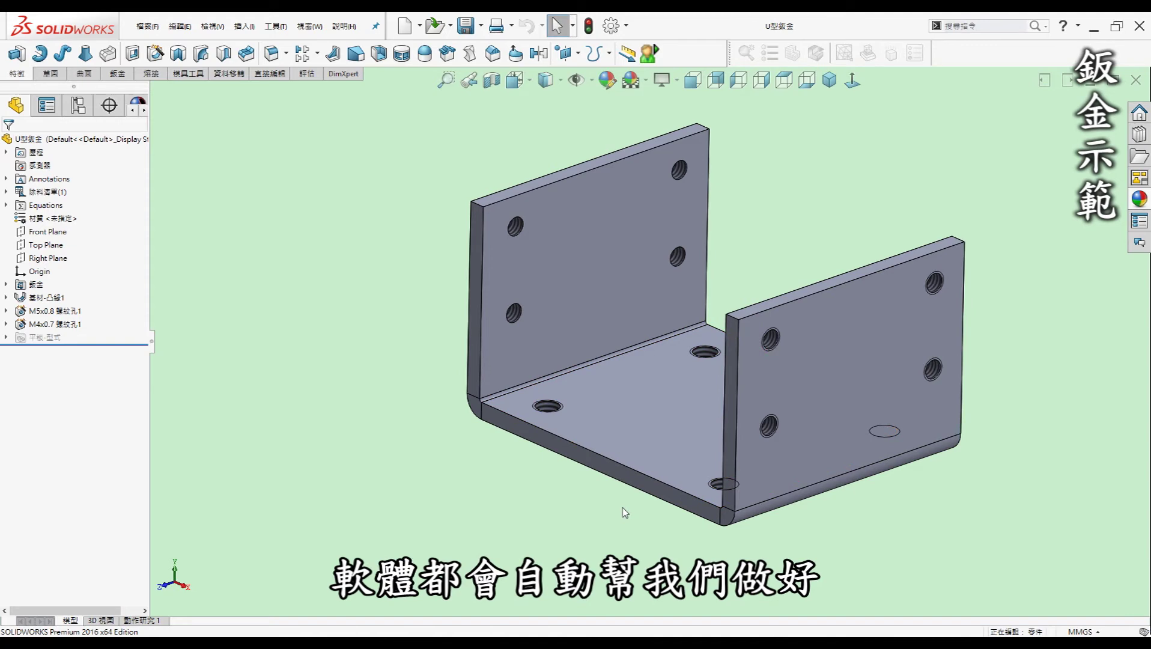
pyautogui.press('Left')
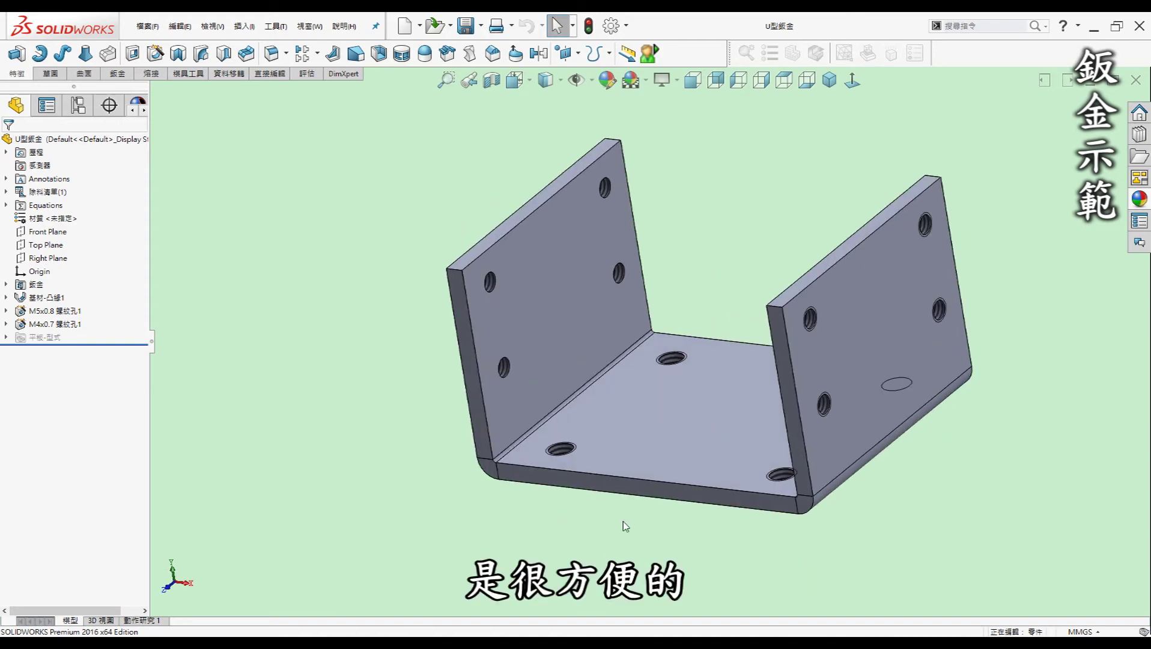
pyautogui.press('Left')
pyautogui.press('Left')
pyautogui.press('Left')
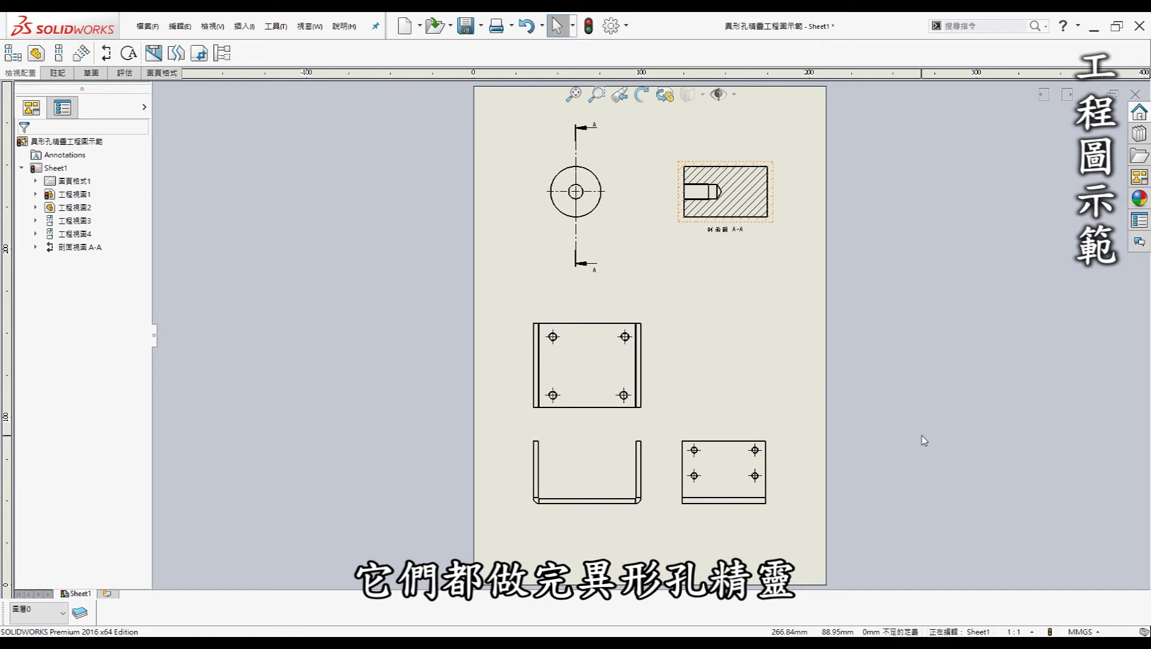
# Zoom in on section A-A's tapped hole and start measuring its 15 mm depth
pyautogui.scroll(-3, 613, 228)
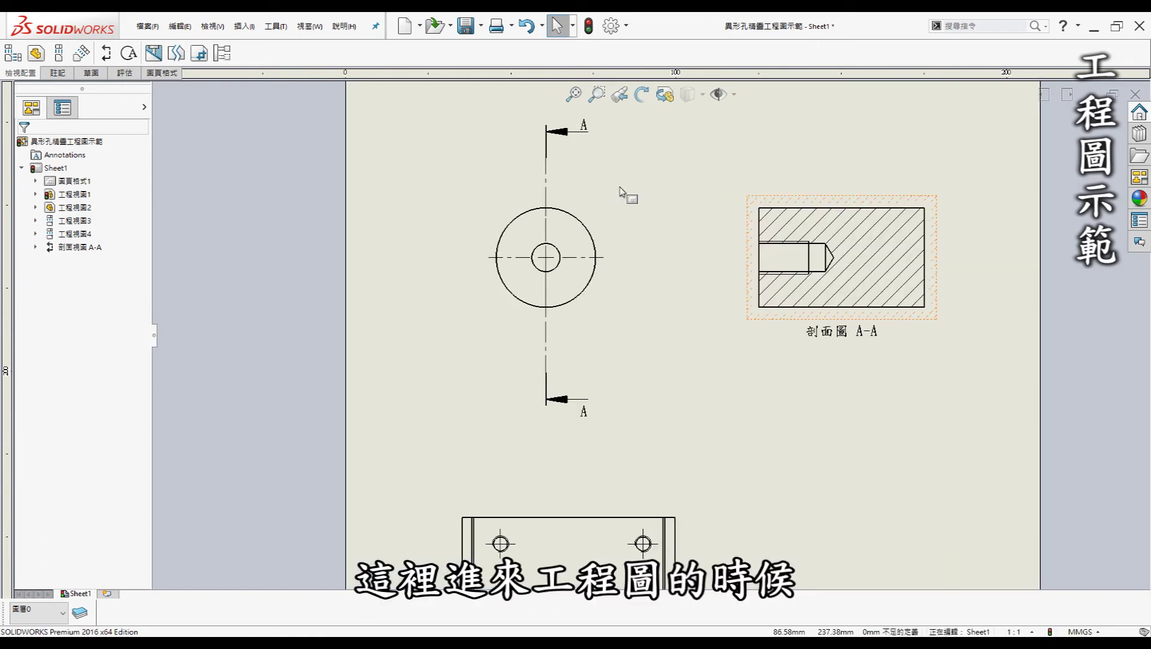
pyautogui.scroll(-2, 694, 247)
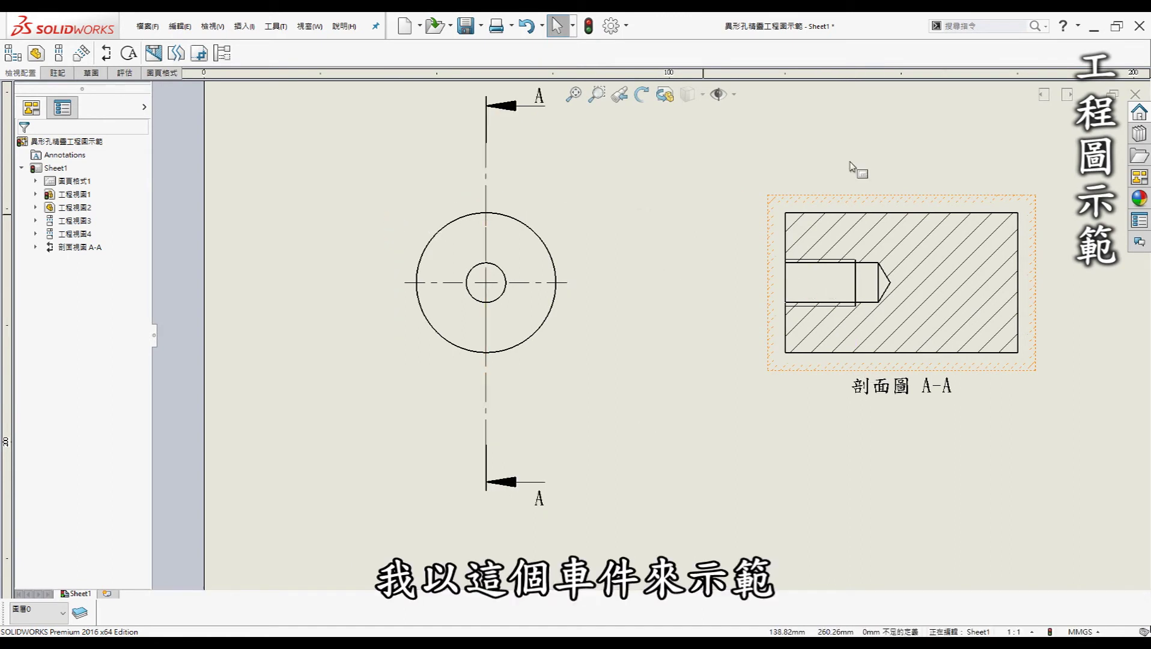
pyautogui.scroll(-3, 953, 257)
pyautogui.scroll(-2, 884, 262)
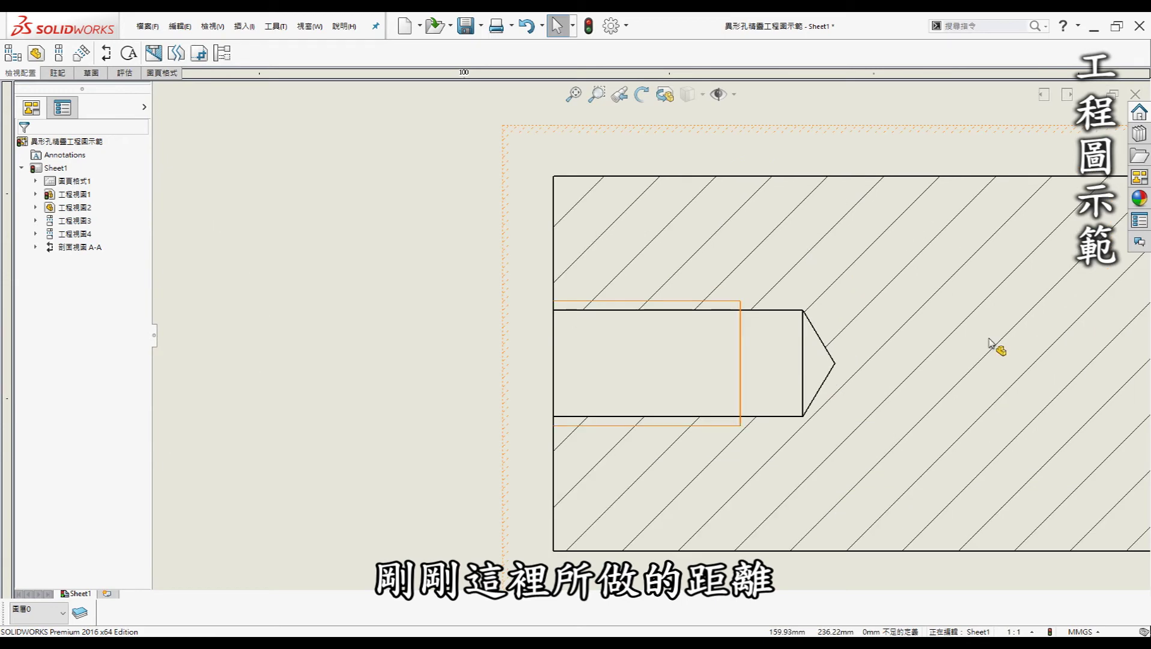
pyautogui.click(667, 309)
pyautogui.press('Escape')
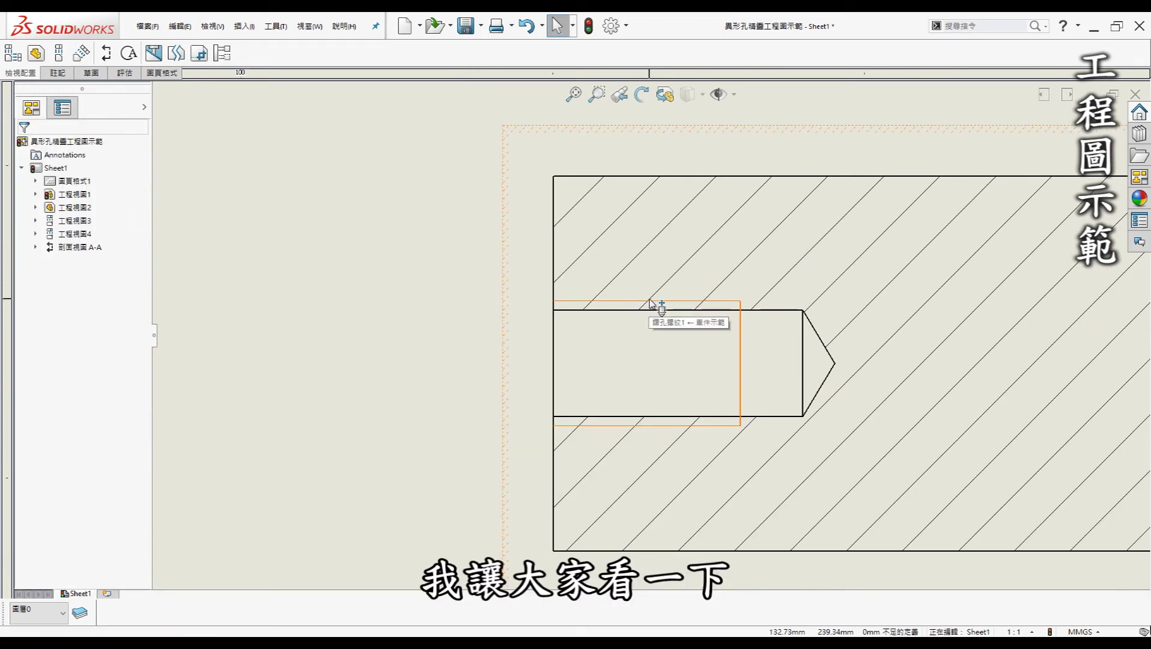
pyautogui.moveTo(651, 306); pyautogui.dragTo(655, 252, button='right')
# Place the 15 depth and M10x1.5 thread dimensions on section A-A's tapped hole
pyautogui.click(659, 175)
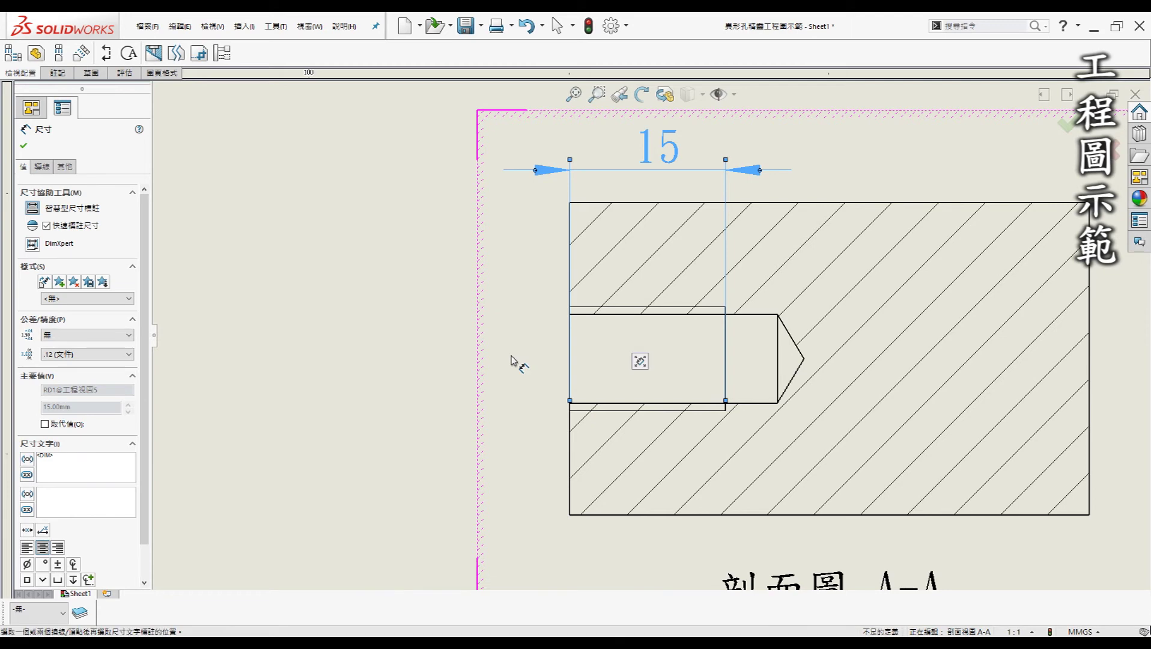
pyautogui.click(589, 410)
pyautogui.scroll(3, 483, 368)
pyautogui.click(548, 428)
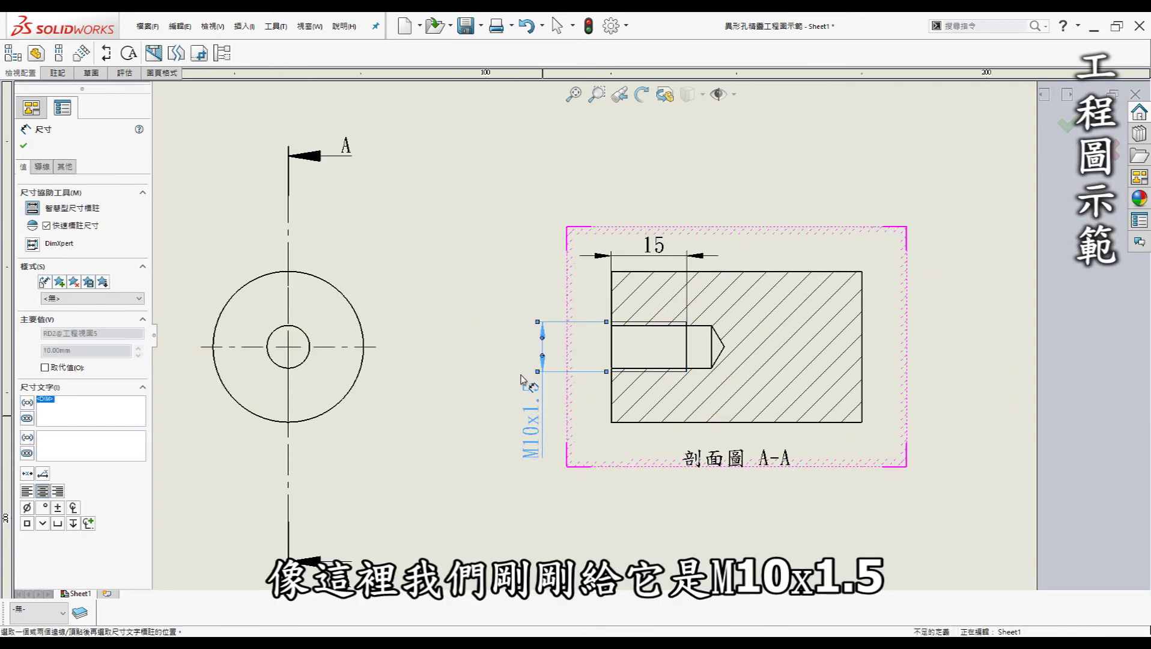
pyautogui.press('Escape')
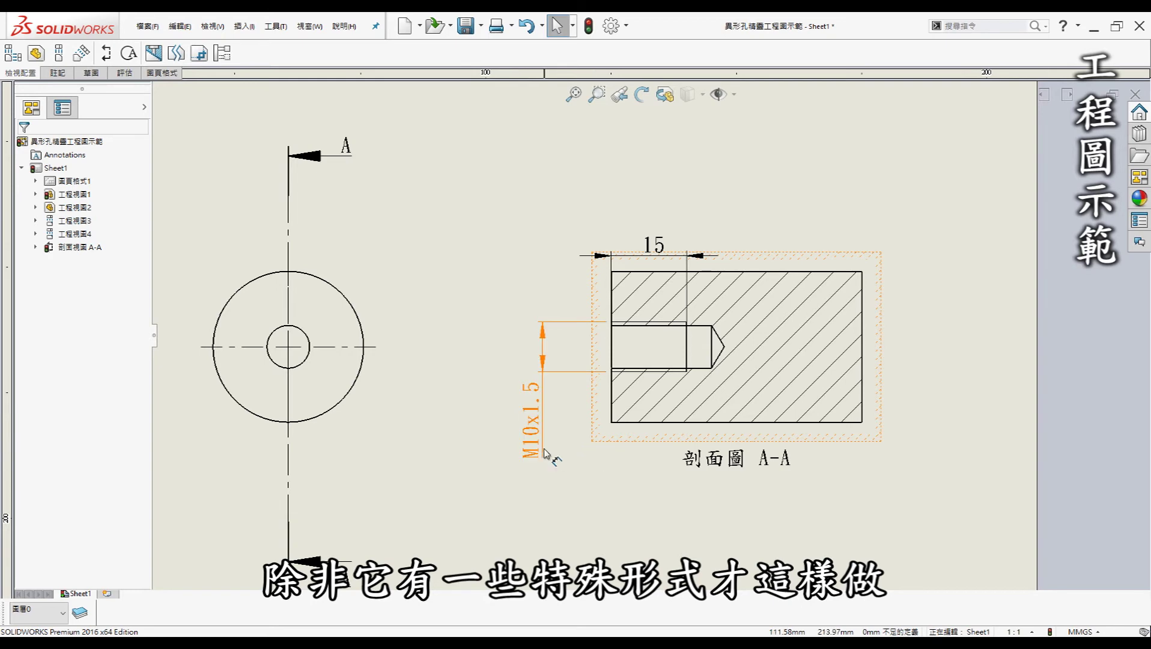
pyautogui.scroll(2, 544, 451)
pyautogui.scroll(2, 601, 510)
pyautogui.scroll(1, 601, 516)
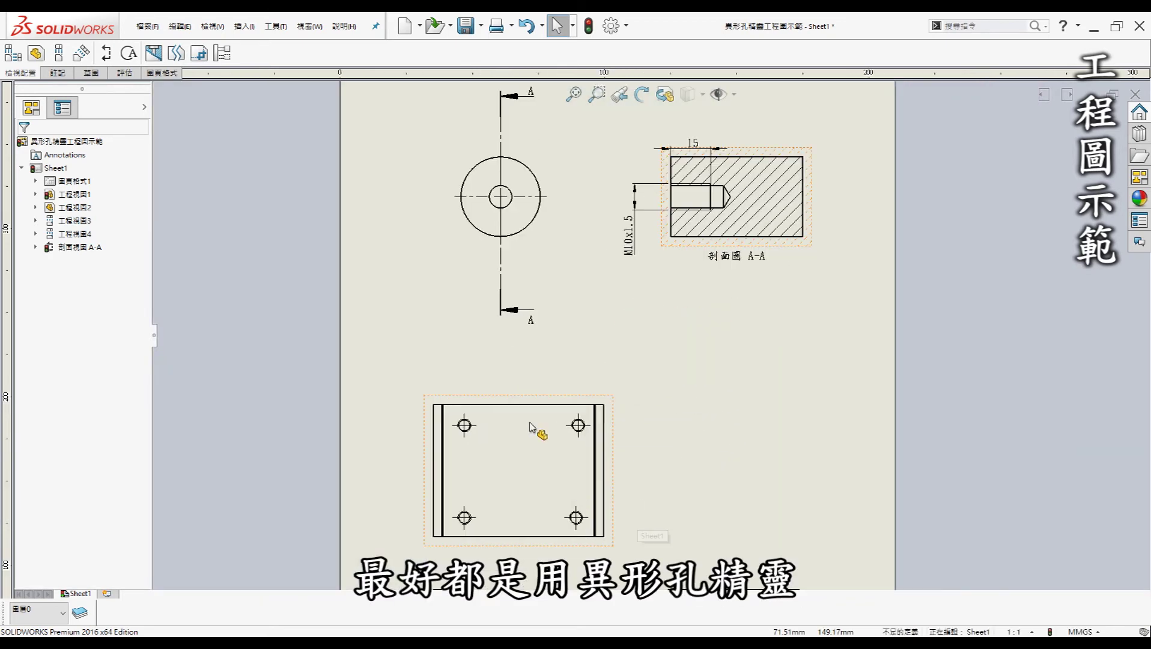
pyautogui.scroll(-3, 465, 428)
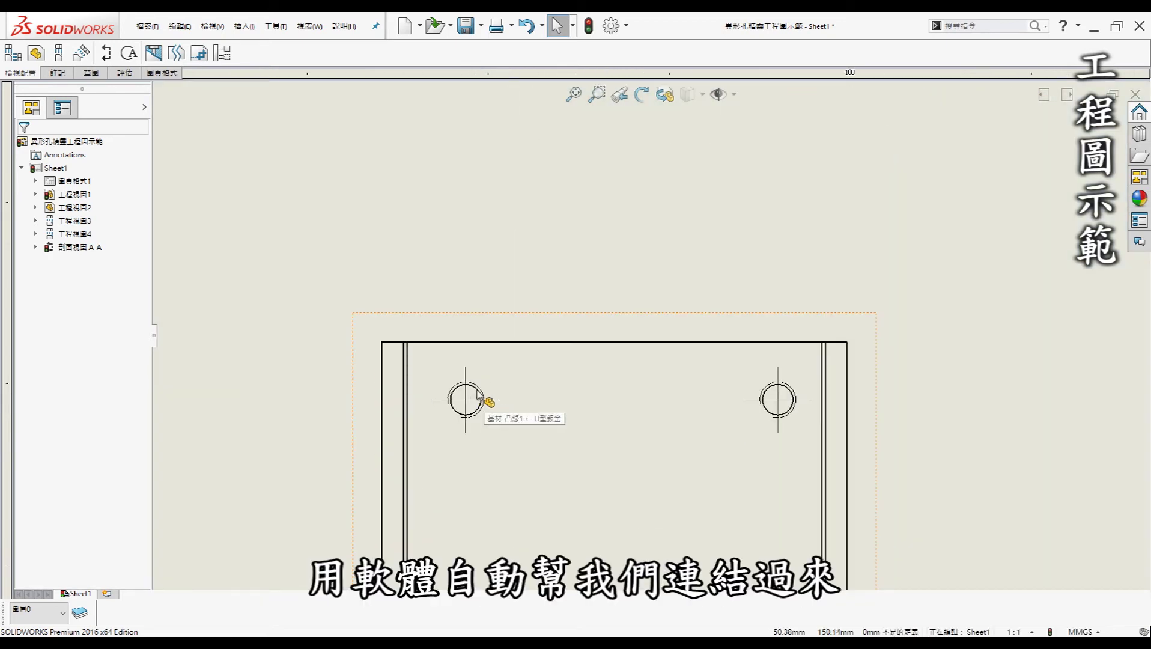
# Add an M5x0.8 thread callout above the bracket view's top-left hole
pyautogui.moveTo(479, 397); pyautogui.dragTo(480, 370, button='right')
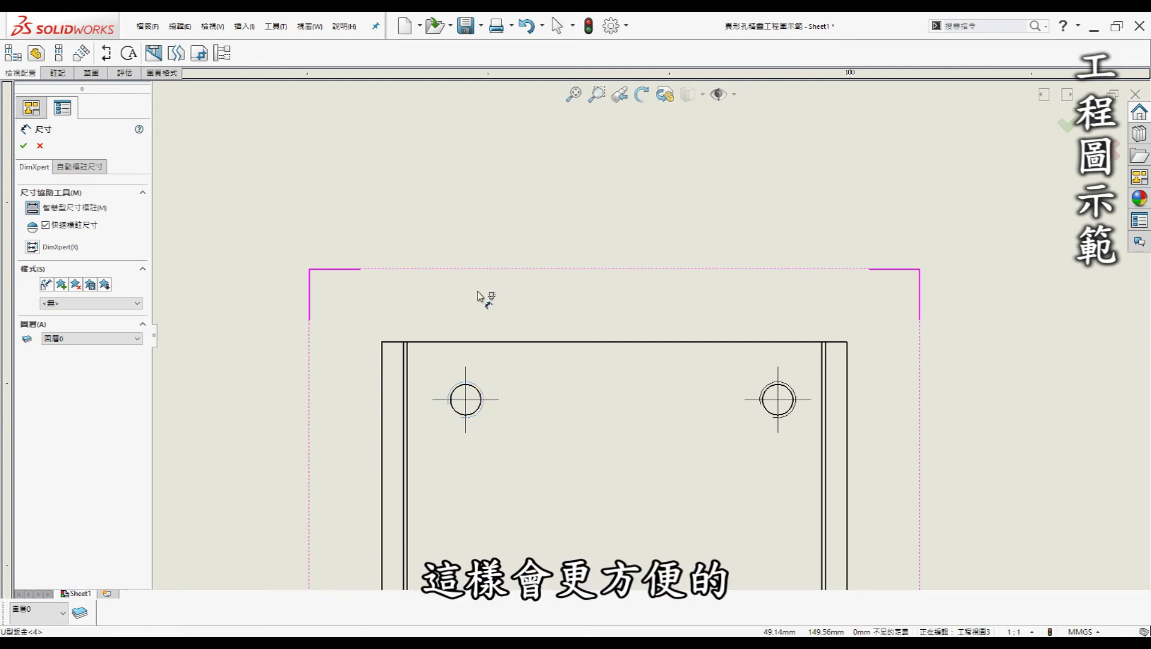
pyautogui.click(559, 300)
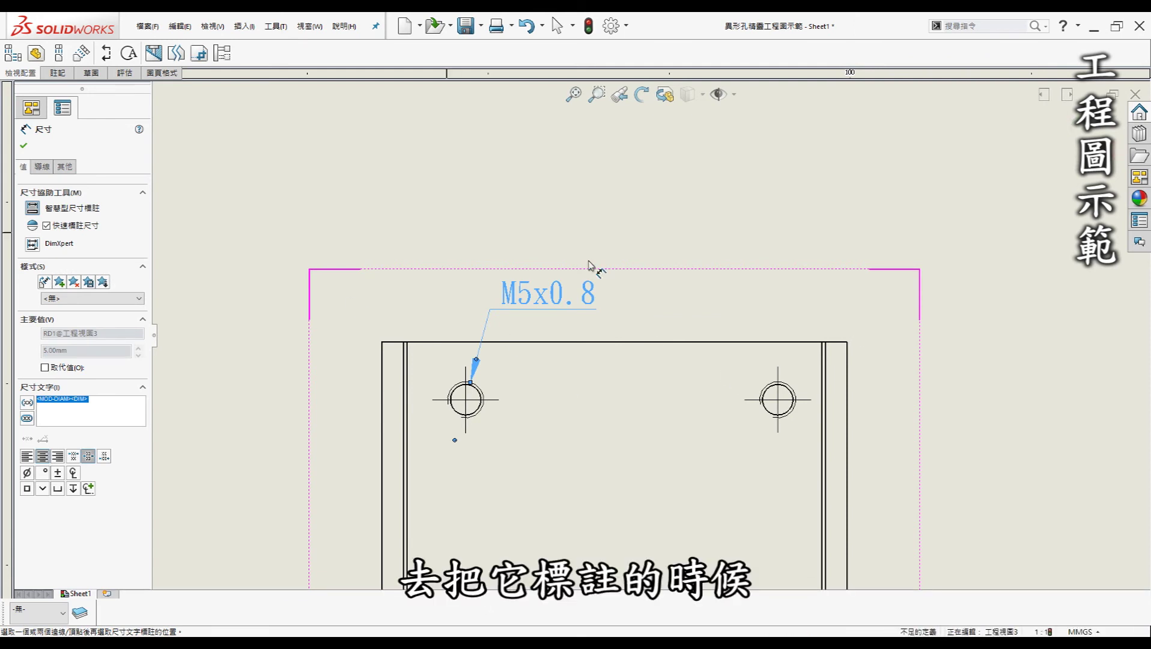
pyautogui.press('Escape')
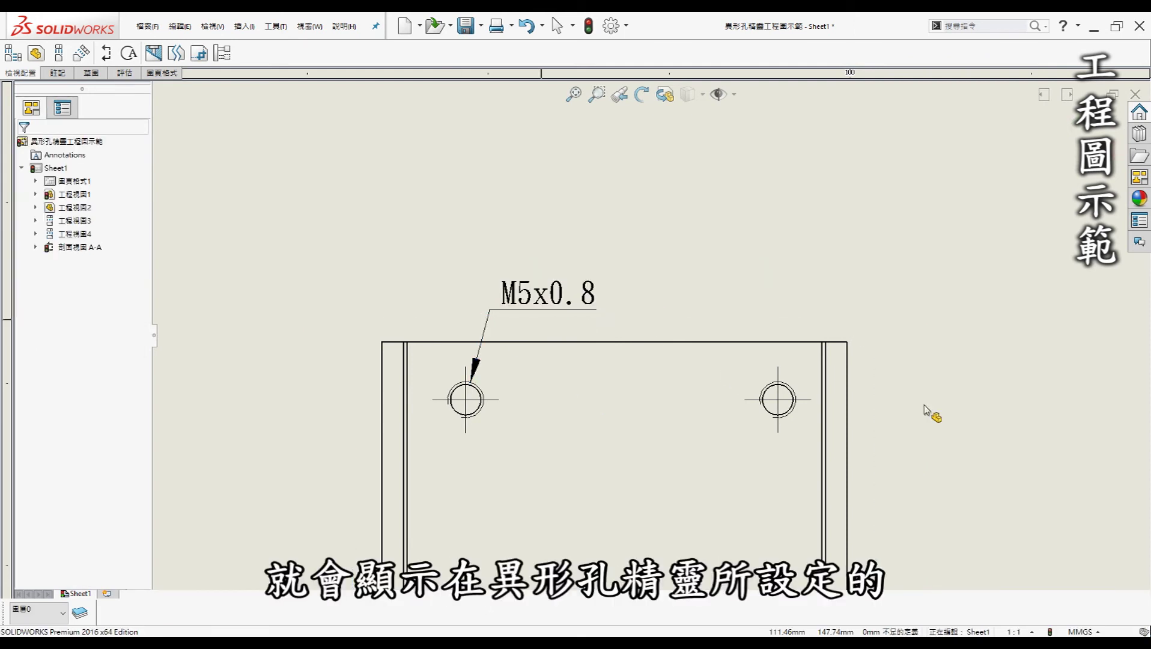
pyautogui.scroll(5, 649, 334)
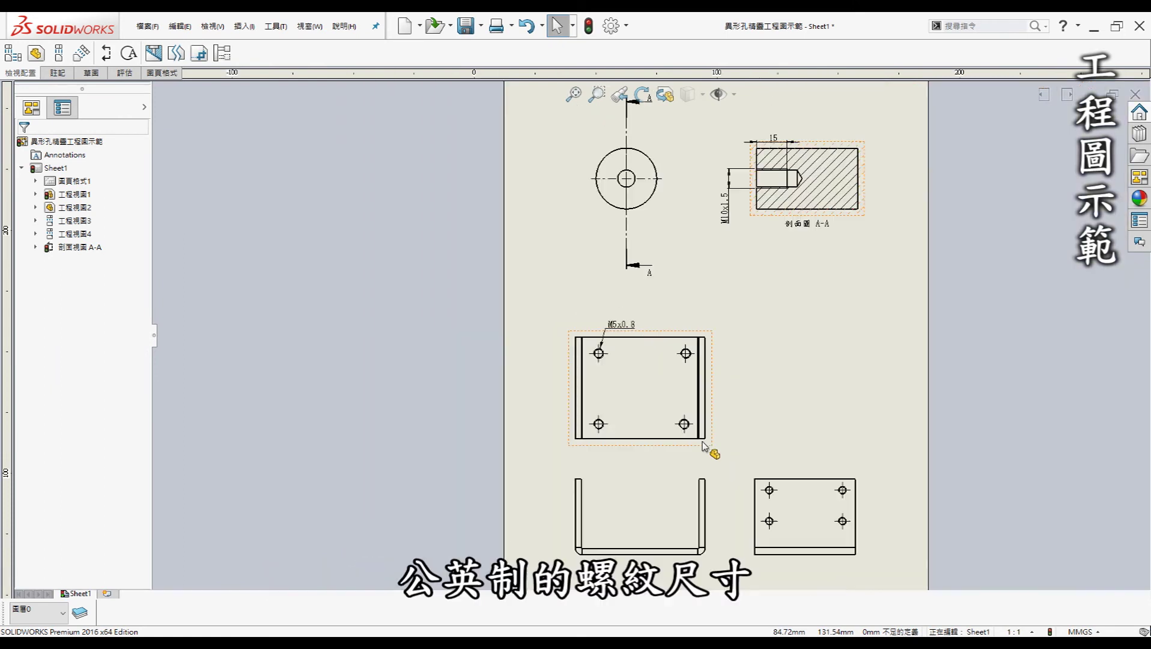
# Dimension the lower bracket view's top-left hole with a Ø3.30 diameter
pyautogui.scroll(-3, 750, 492)
pyautogui.scroll(-3, 750, 461)
pyautogui.scroll(-2, 756, 480)
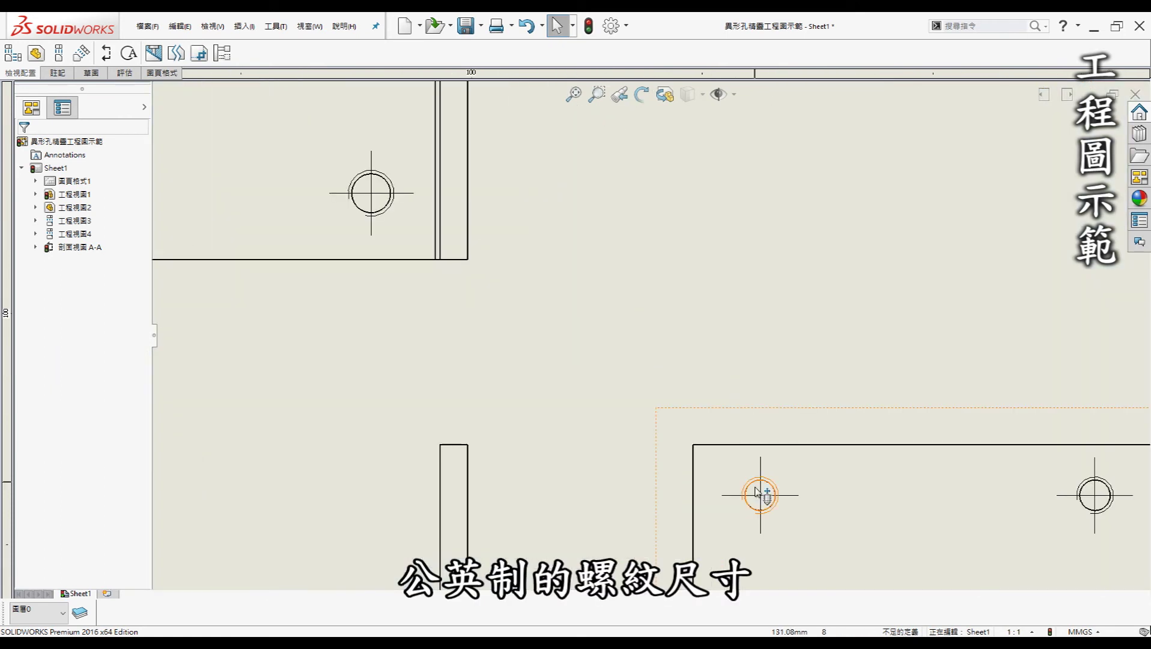
pyautogui.scroll(-2, 745, 493)
pyautogui.press('d')
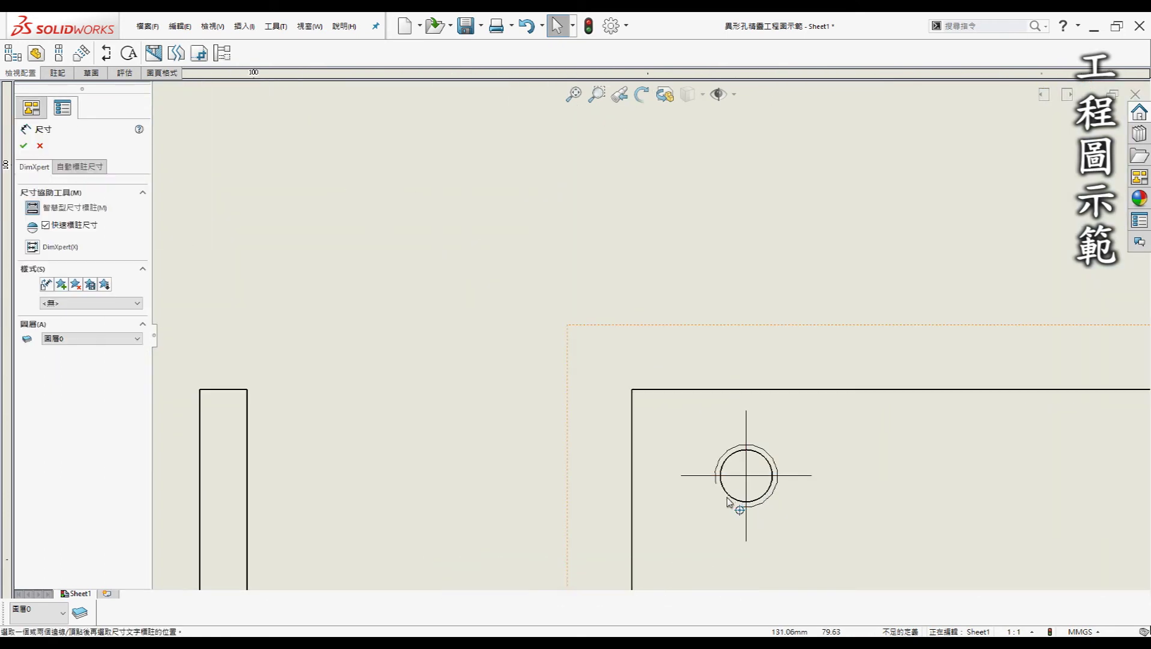
pyautogui.click(727, 494)
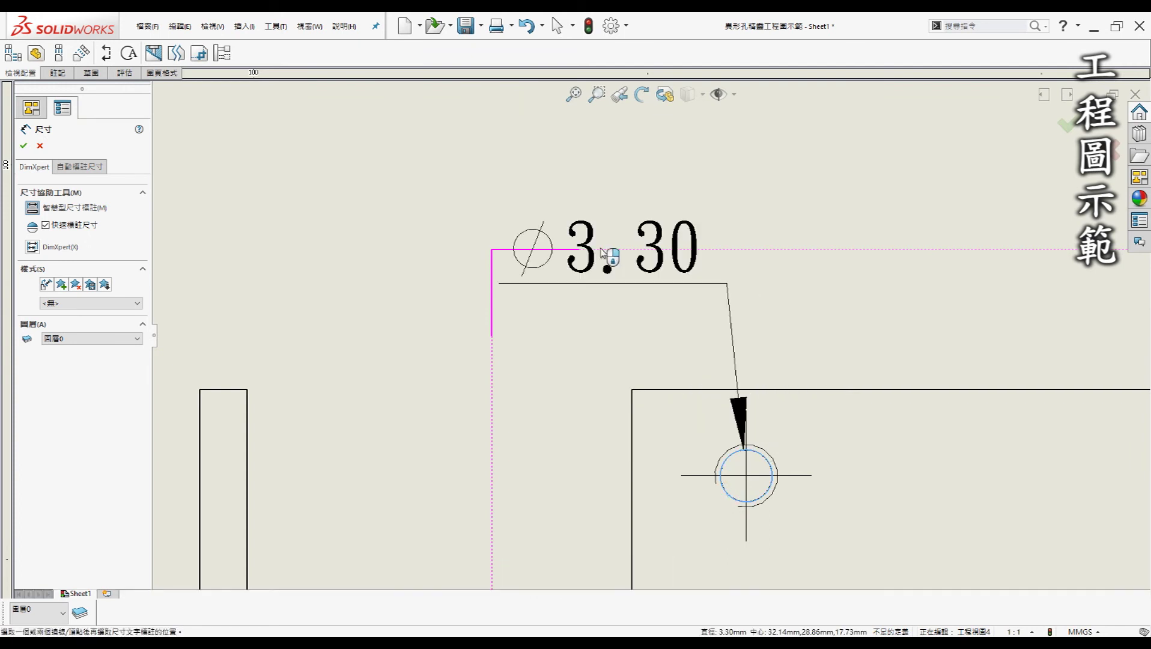
pyautogui.click(513, 252)
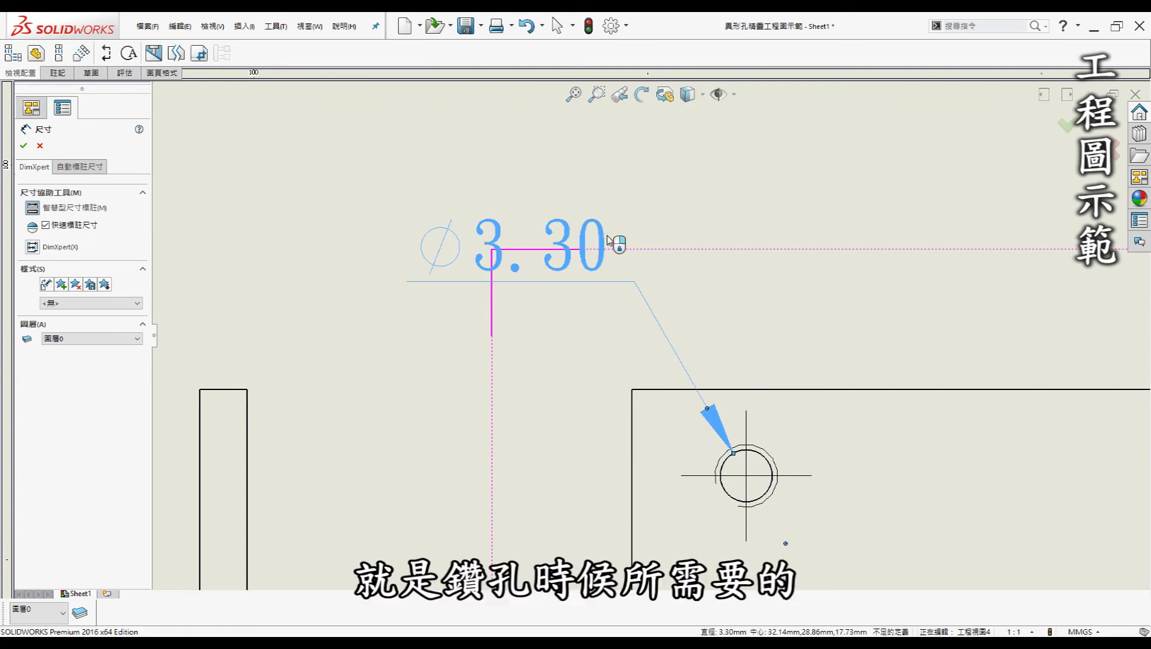
pyautogui.press('Escape')
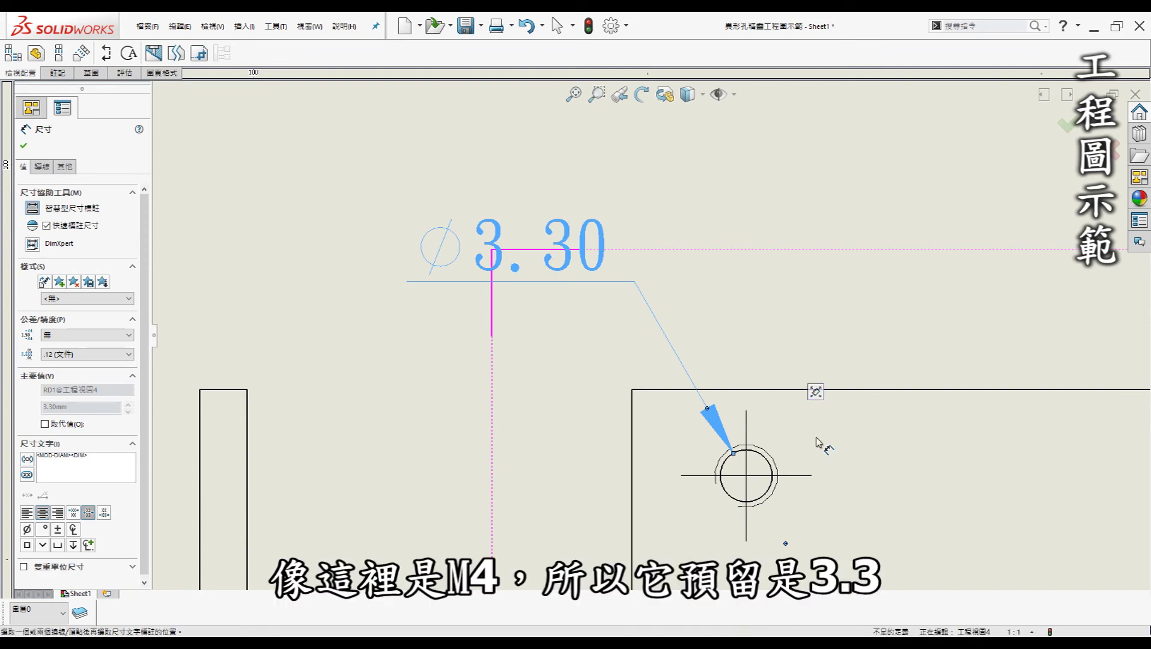
pyautogui.press('Escape')
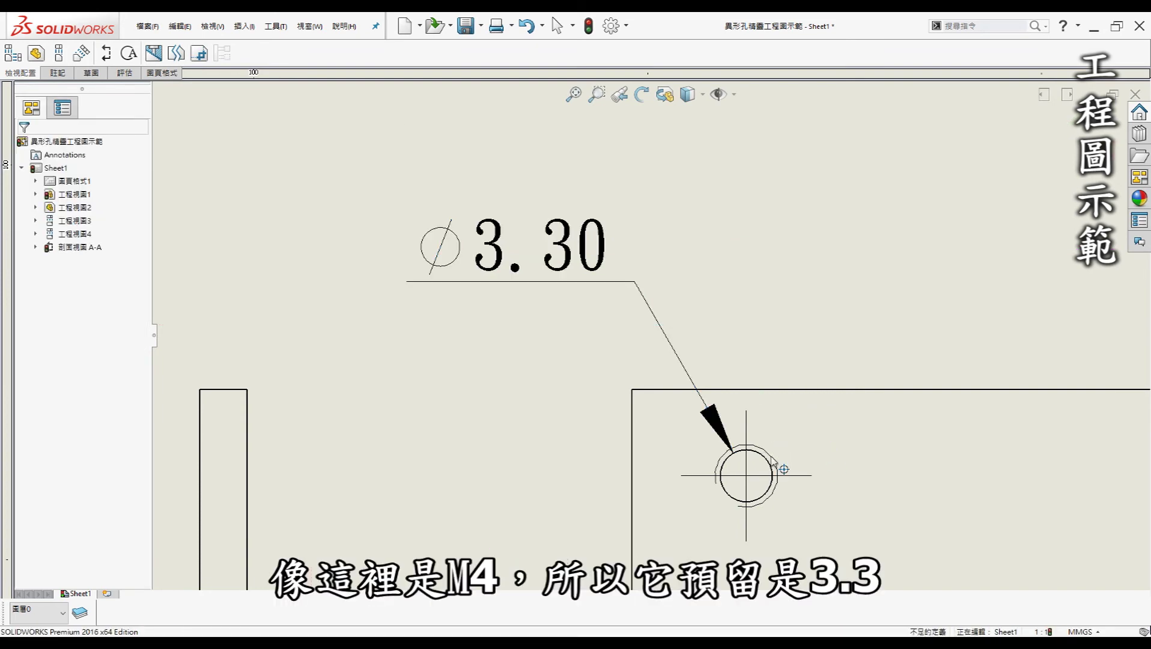
# Add an M4x0.7 thread callout beside the same hole and zoom out
pyautogui.scroll(2, 773, 463)
pyautogui.press('d')
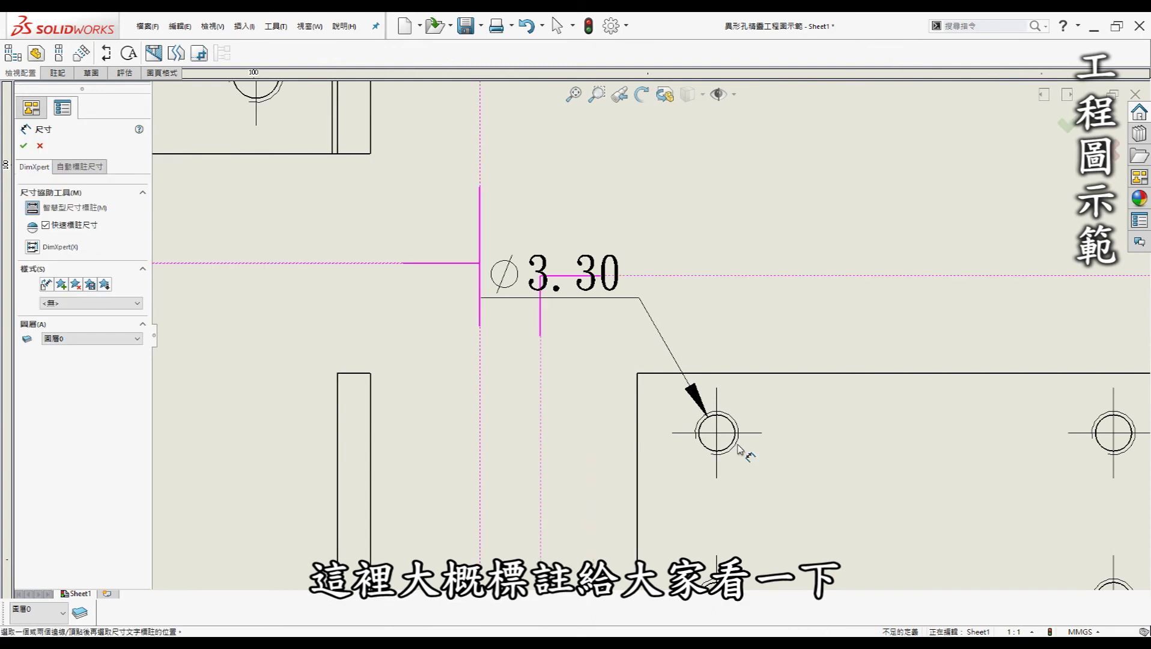
pyautogui.click(741, 448)
pyautogui.click(869, 295)
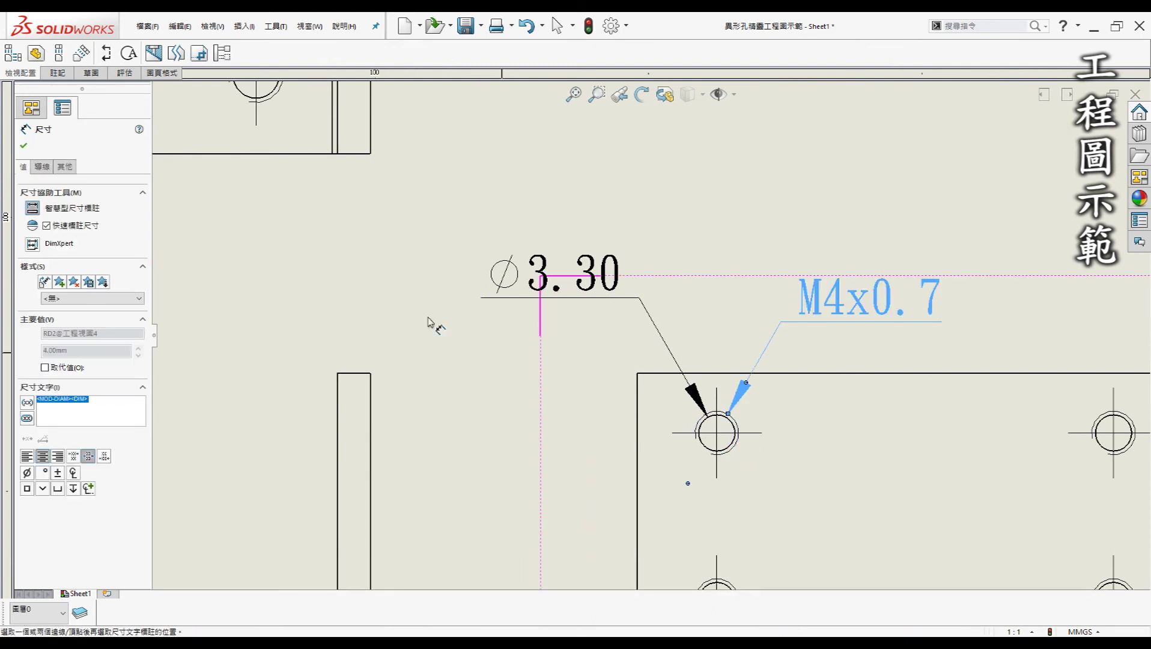
pyautogui.press('Escape')
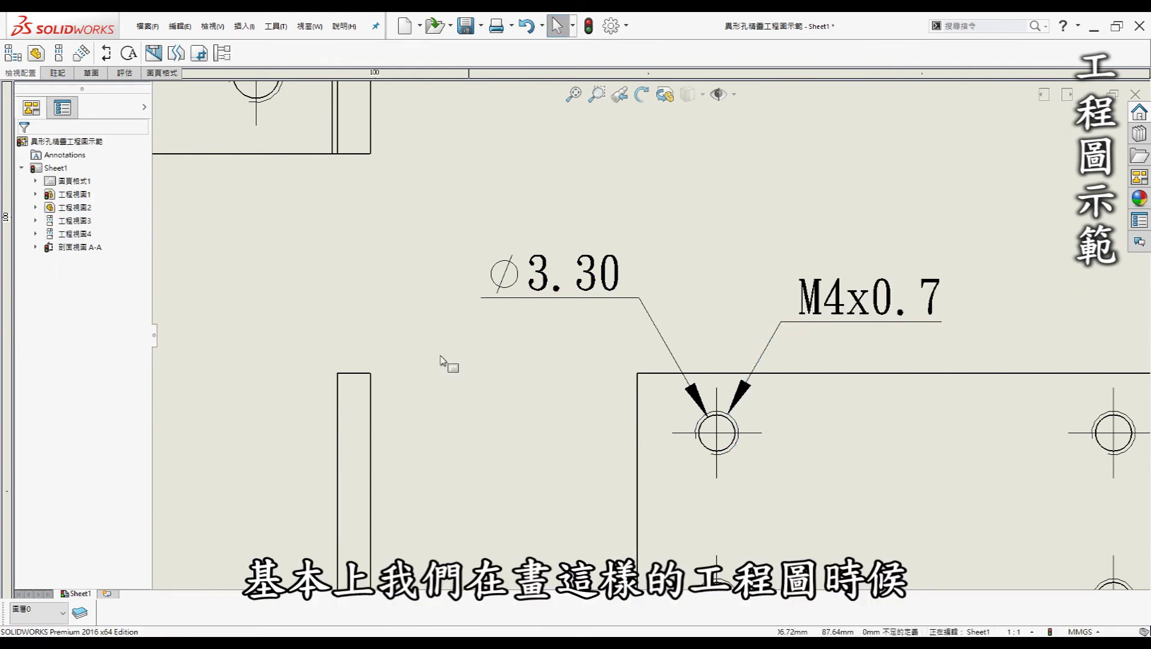
pyautogui.scroll(3, 685, 347)
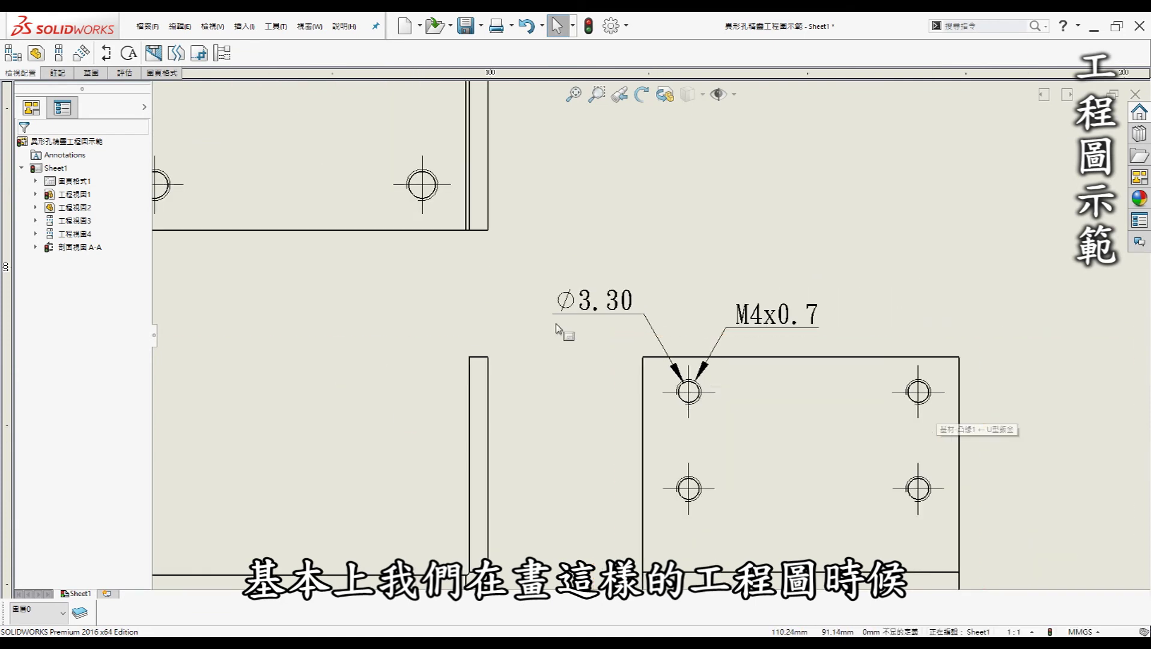
pyautogui.scroll(2, 690, 467)
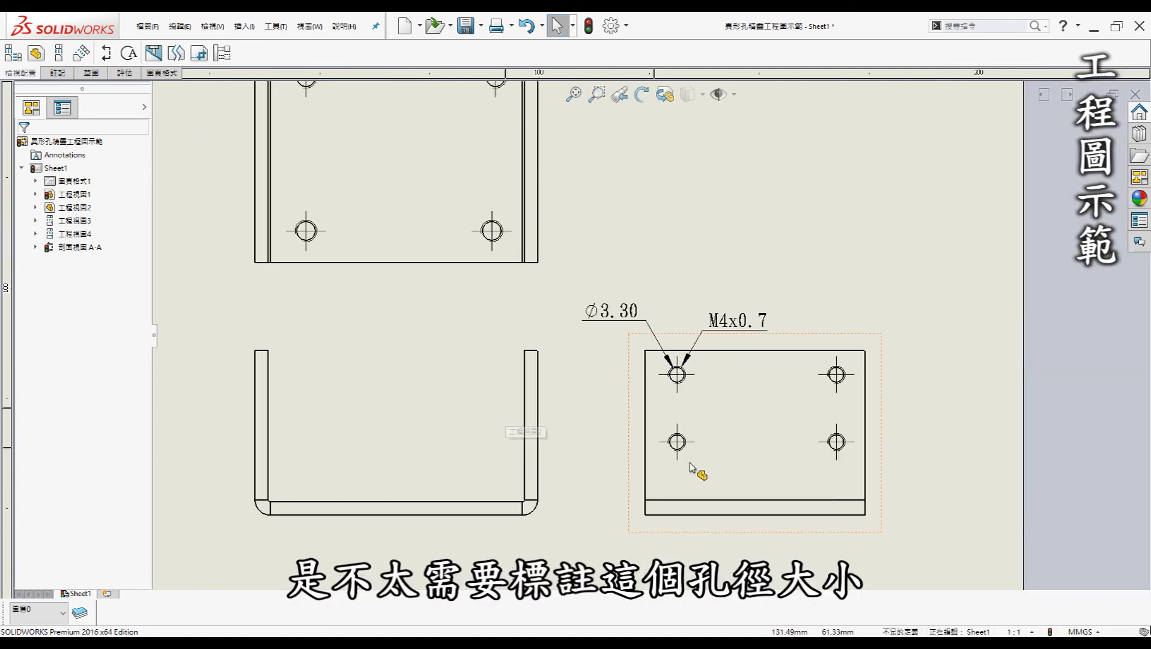
pyautogui.scroll(4, 799, 337)
pyautogui.scroll(2, 841, 249)
pyautogui.scroll(-2, 759, 252)
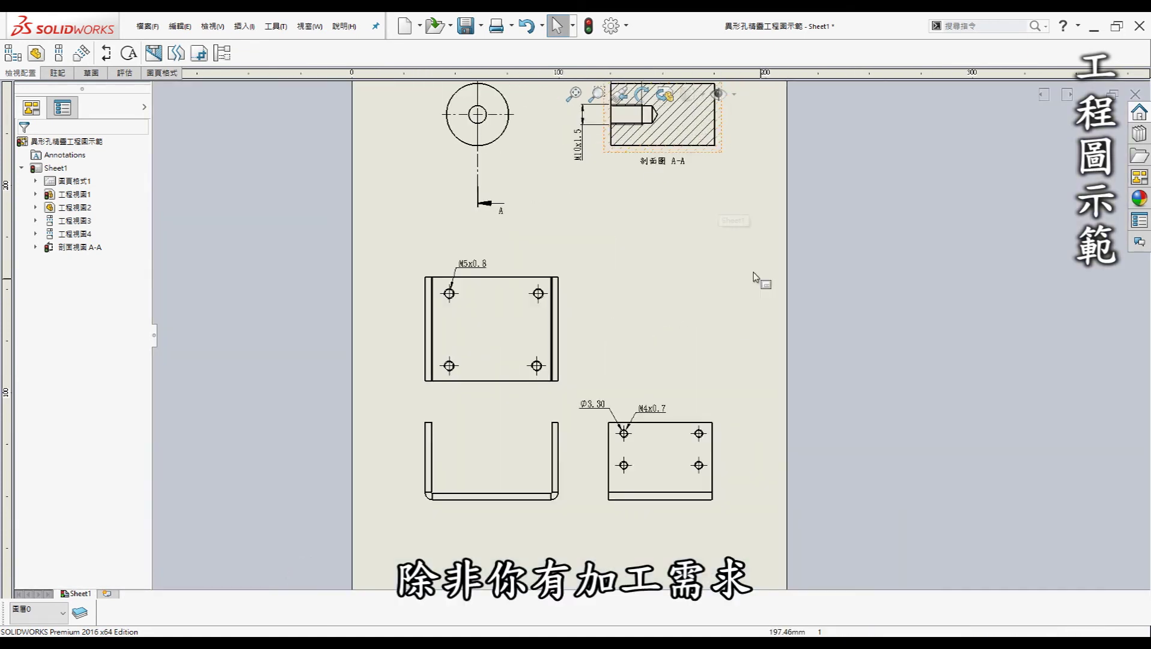
pyautogui.scroll(1, 820, 337)
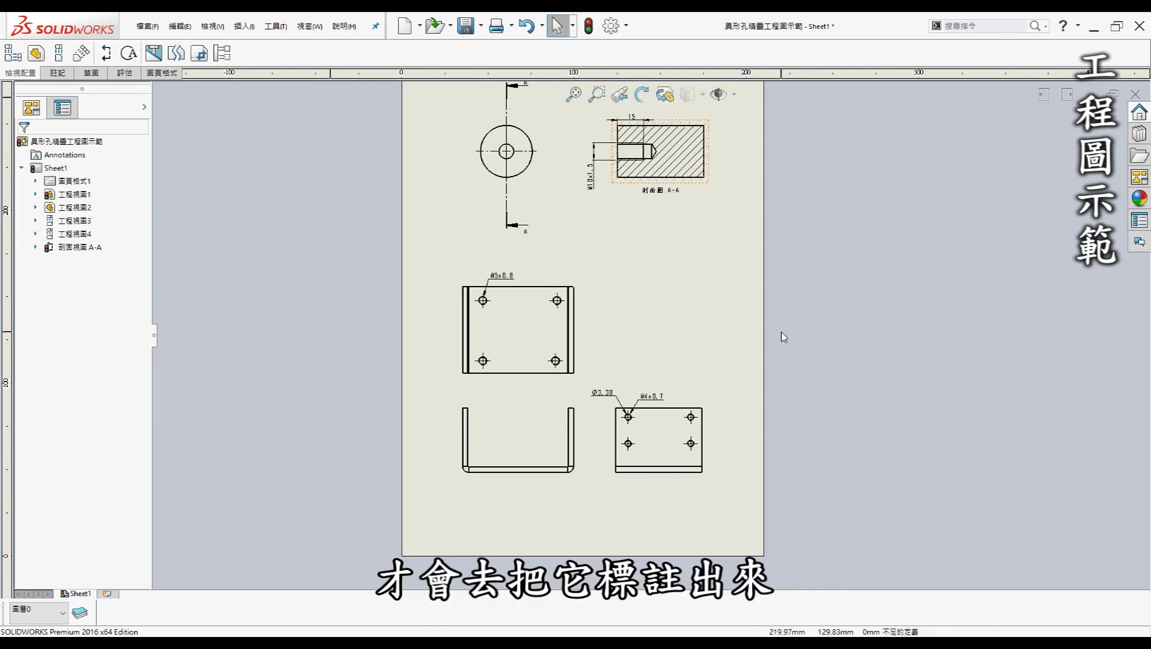
pyautogui.scroll(3, 660, 312)
pyautogui.scroll(-1, 640, 367)
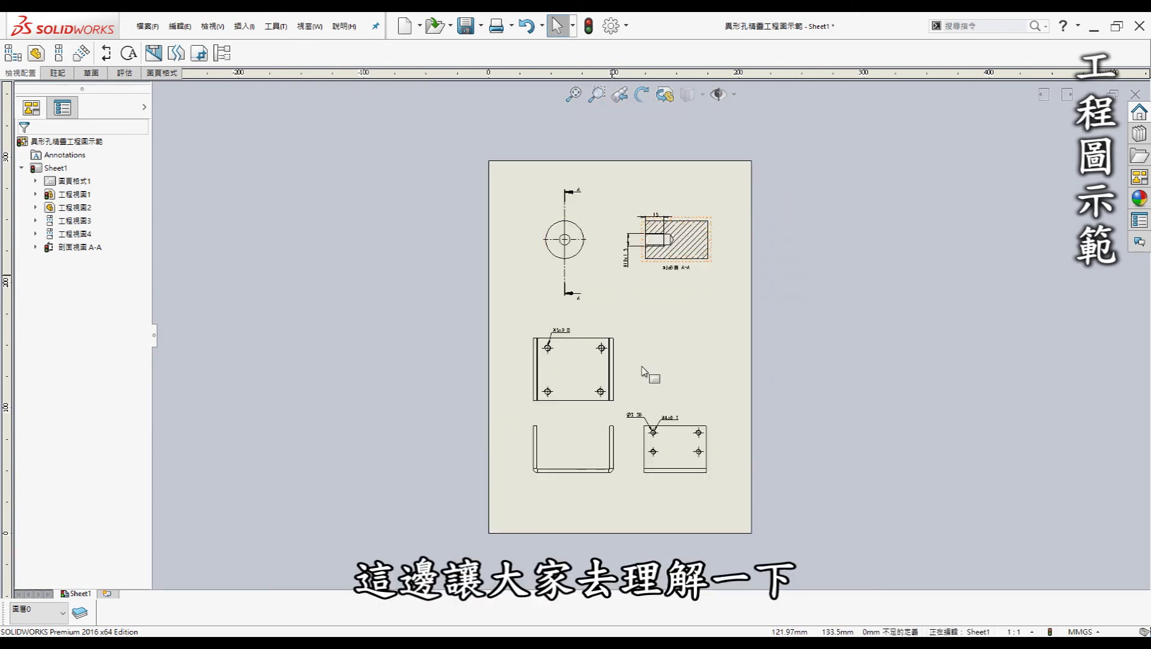
# Zoom the drawing sheet showing all the thread callouts
pyautogui.scroll(-1, 630, 358)
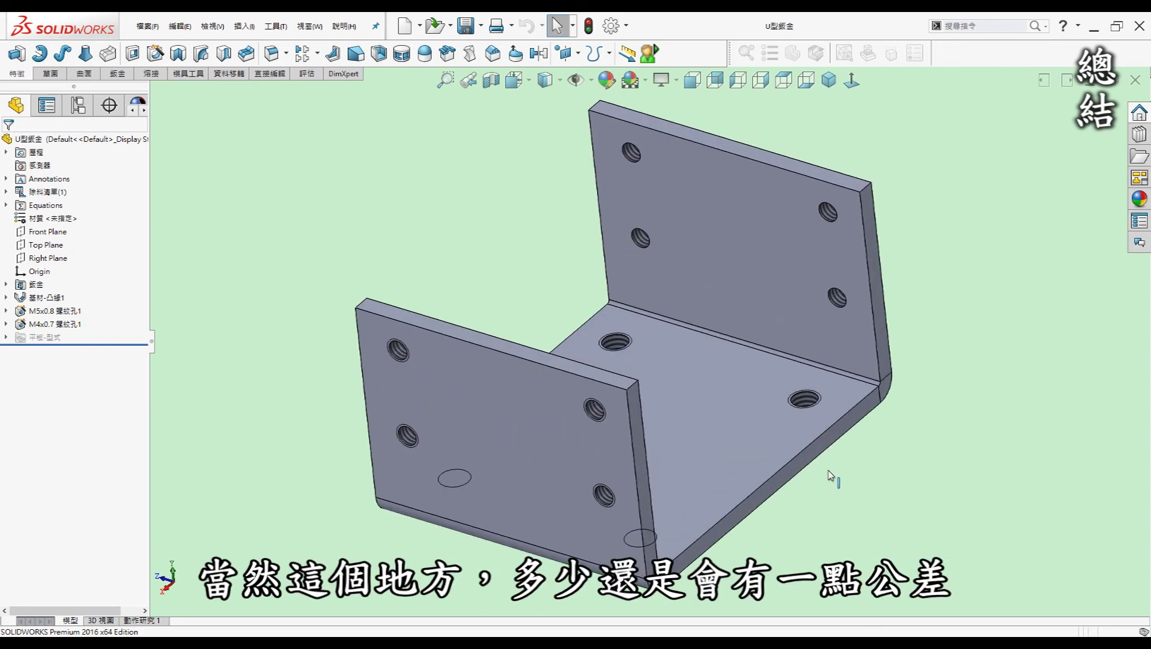
pyautogui.click(845, 476)
pyautogui.hotkey('ctrl', '8')
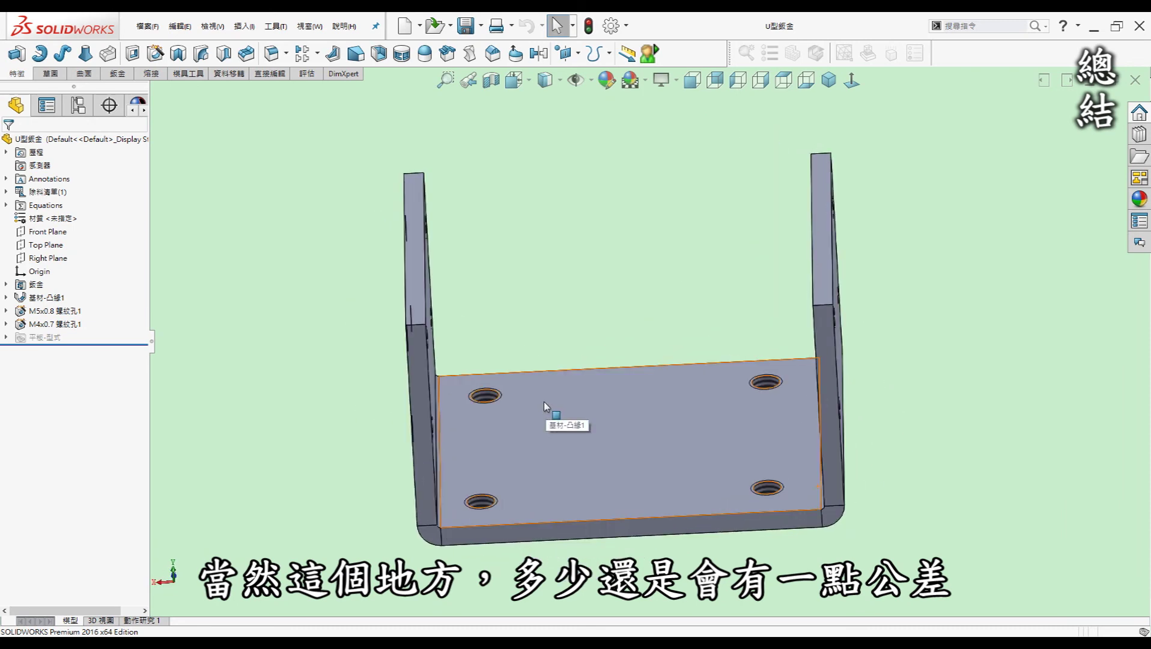
pyautogui.click(574, 328)
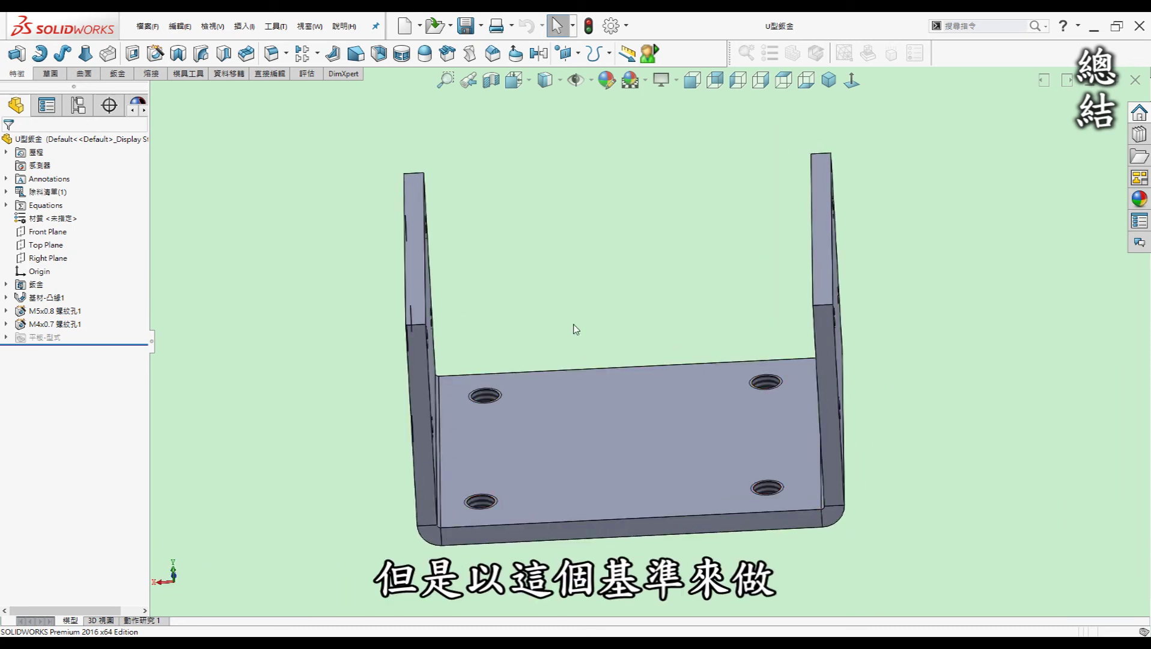
pyautogui.moveTo(574, 335); pyautogui.dragTo(577, 329, button='middle')
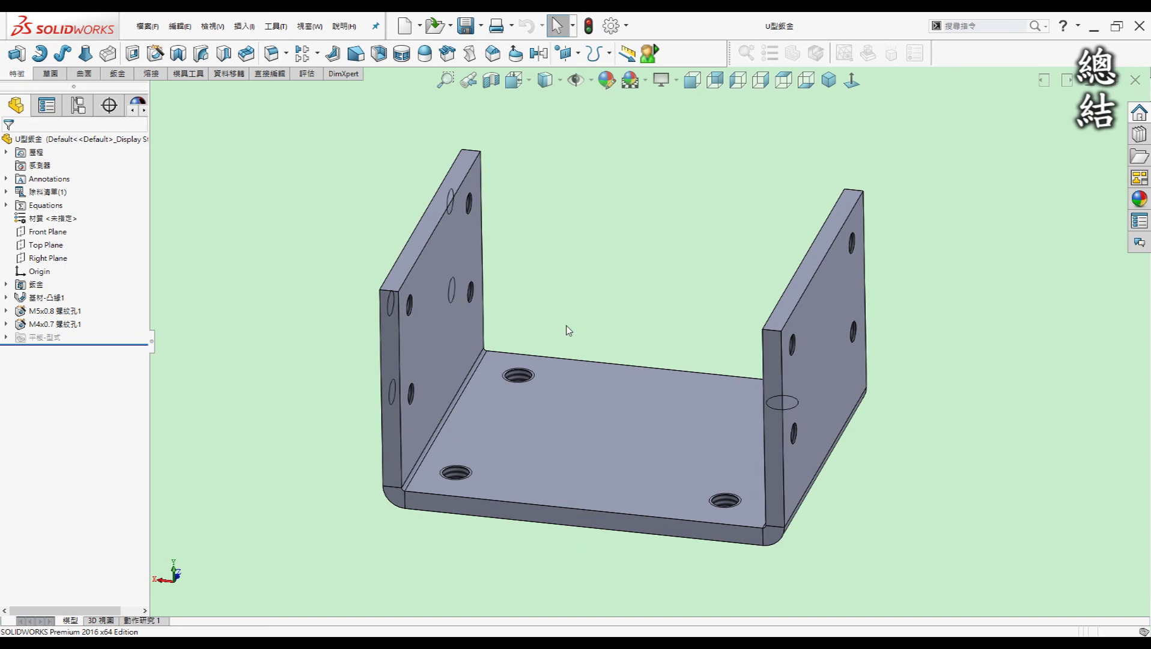
pyautogui.moveTo(569, 332)
pyautogui.mouseDown(button='middle')
pyautogui.moveTo(573, 320)
pyautogui.moveTo(621, 310)
pyautogui.mouseUp(button='middle')
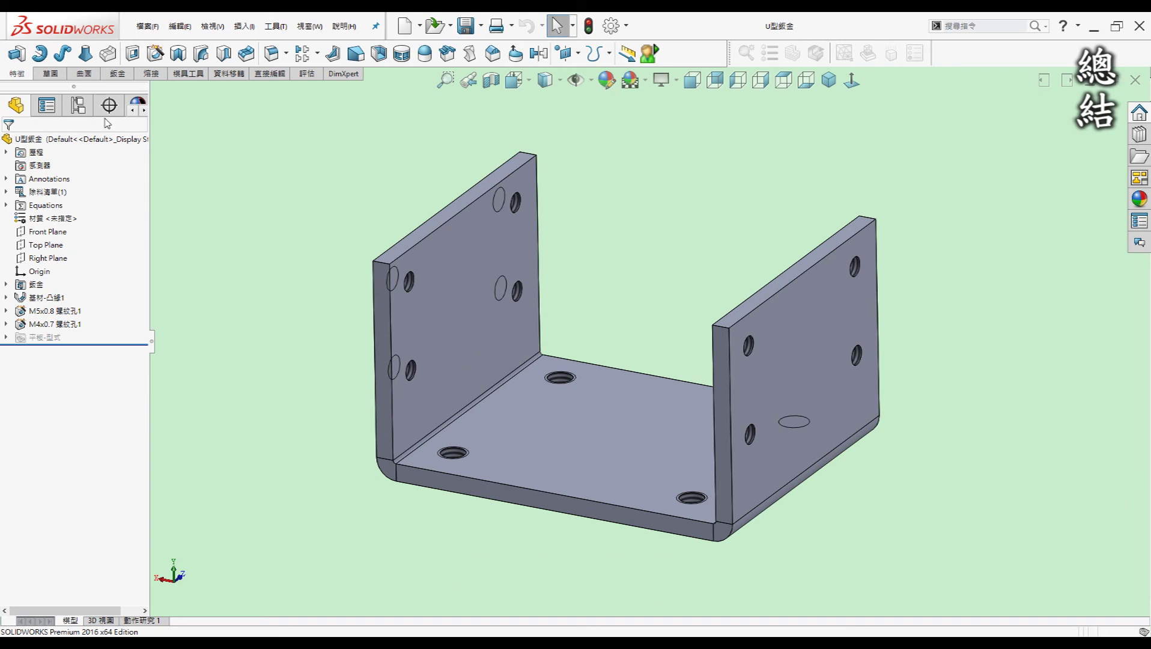
pyautogui.moveTo(465, 287); pyautogui.dragTo(499, 278, button='middle')
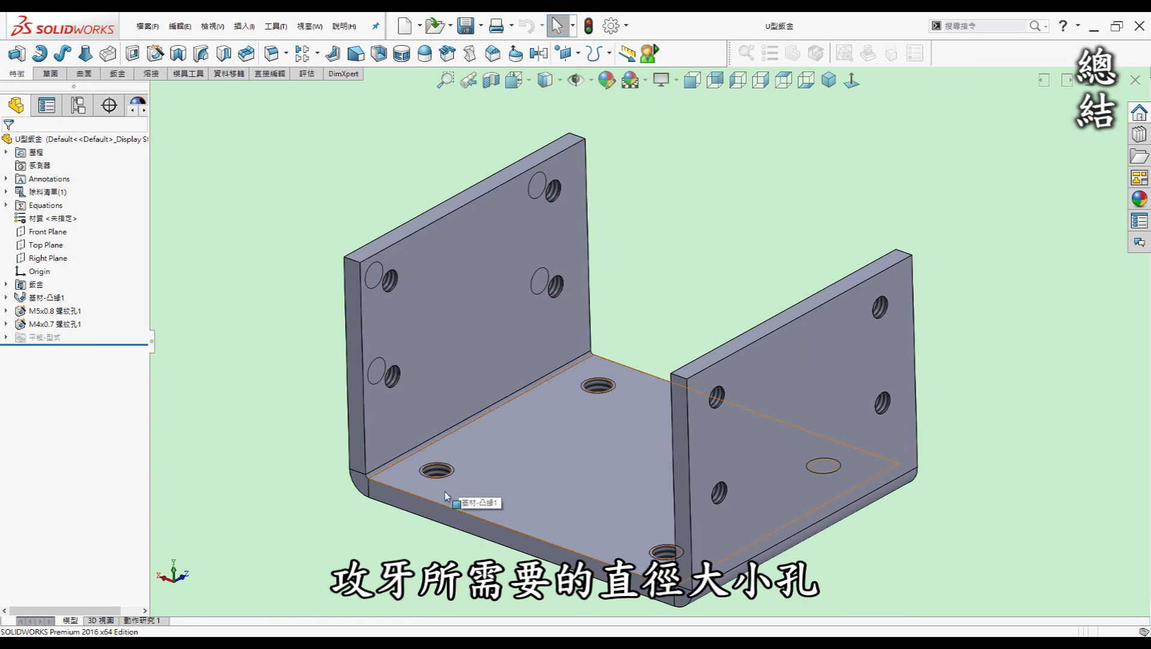
pyautogui.moveTo(445, 496)
pyautogui.mouseDown(button='middle')
pyautogui.moveTo(432, 482)
pyautogui.moveTo(420, 489)
pyautogui.moveTo(449, 445)
pyautogui.mouseUp(button='middle')
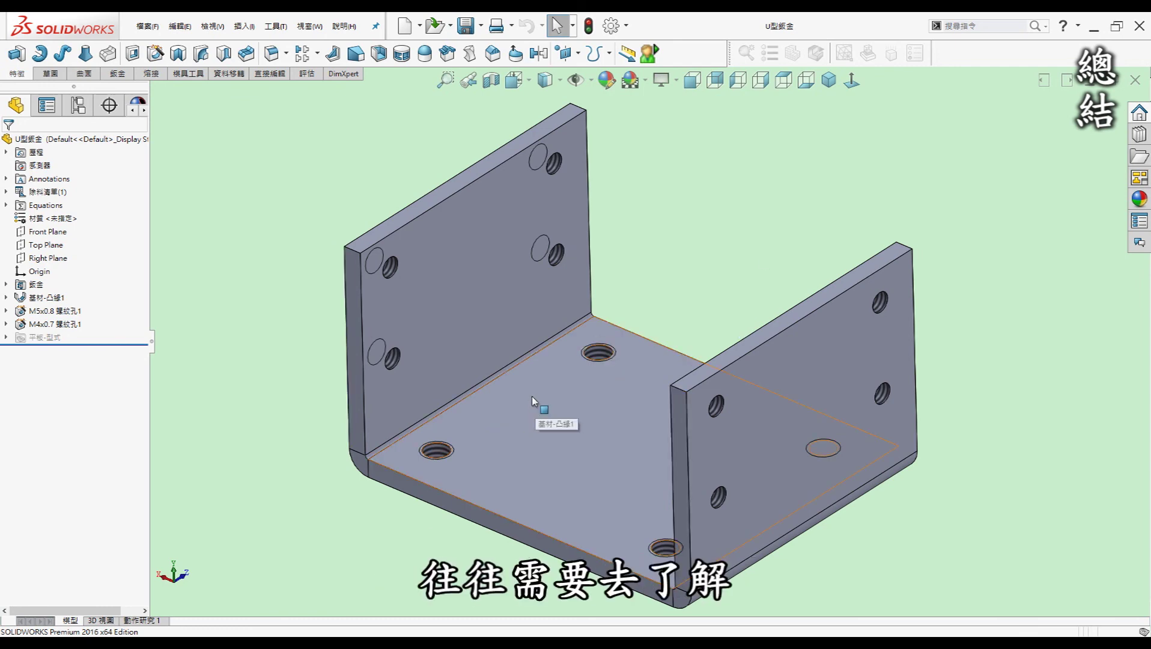
pyautogui.press('Left')
pyautogui.press('Left')
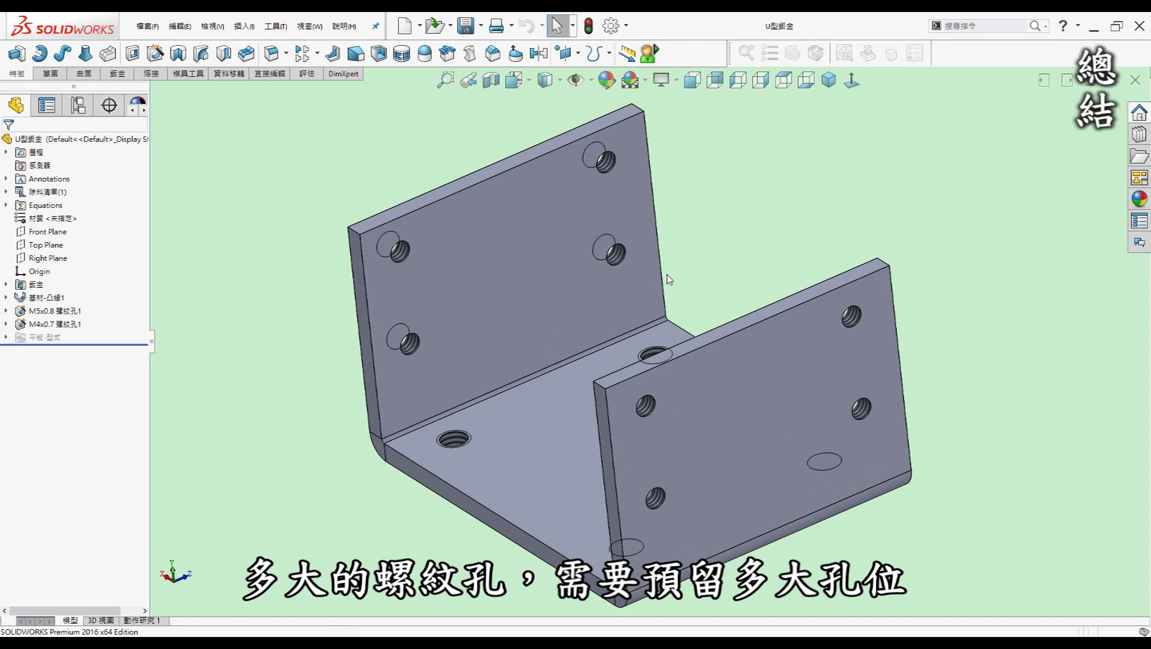
pyautogui.press('Right')
pyautogui.press('Right')
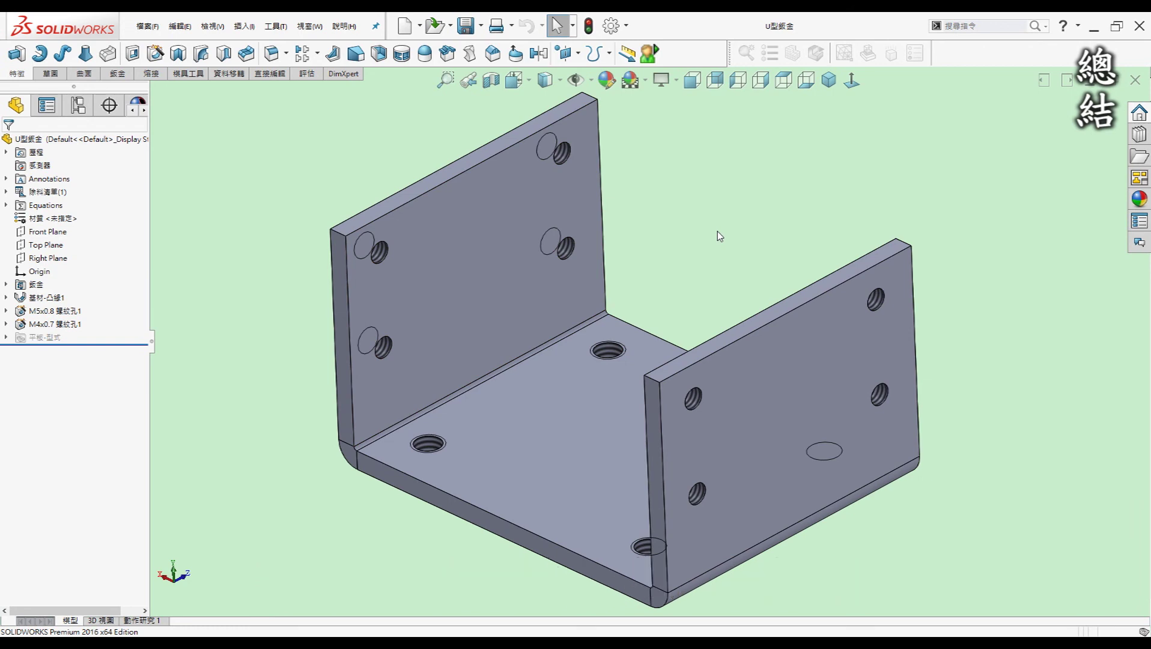
pyautogui.press('Left')
pyautogui.press('Left')
pyautogui.press('Left')
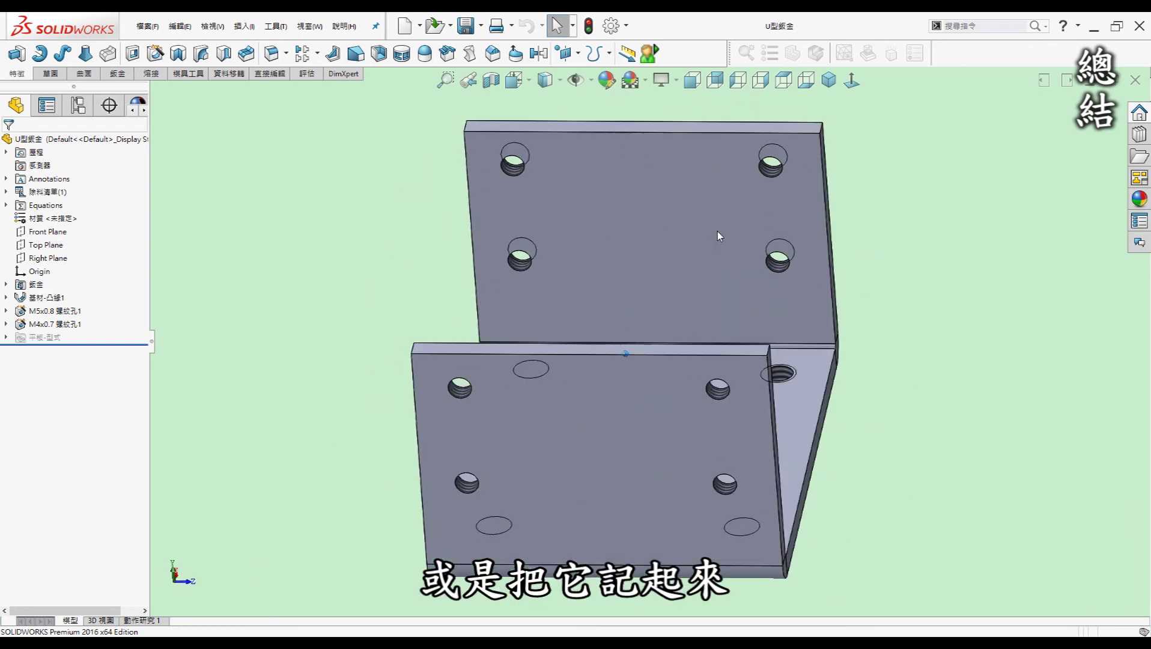
pyautogui.press('Left')
pyautogui.press('Left')
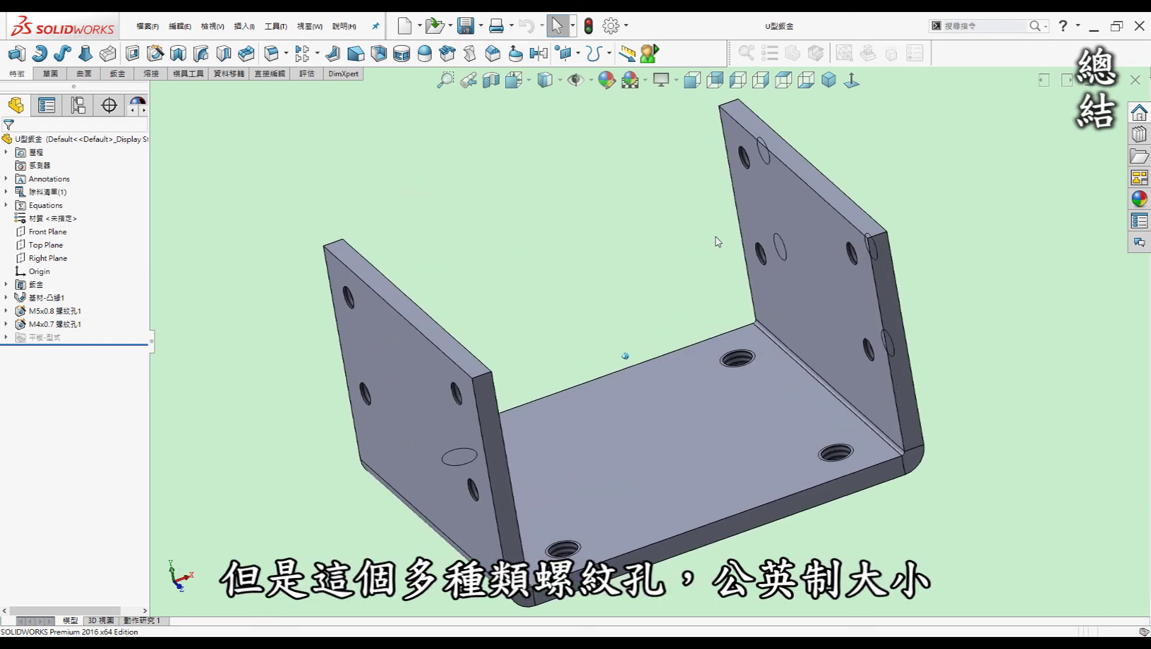
pyautogui.press('Left')
pyautogui.press('Left')
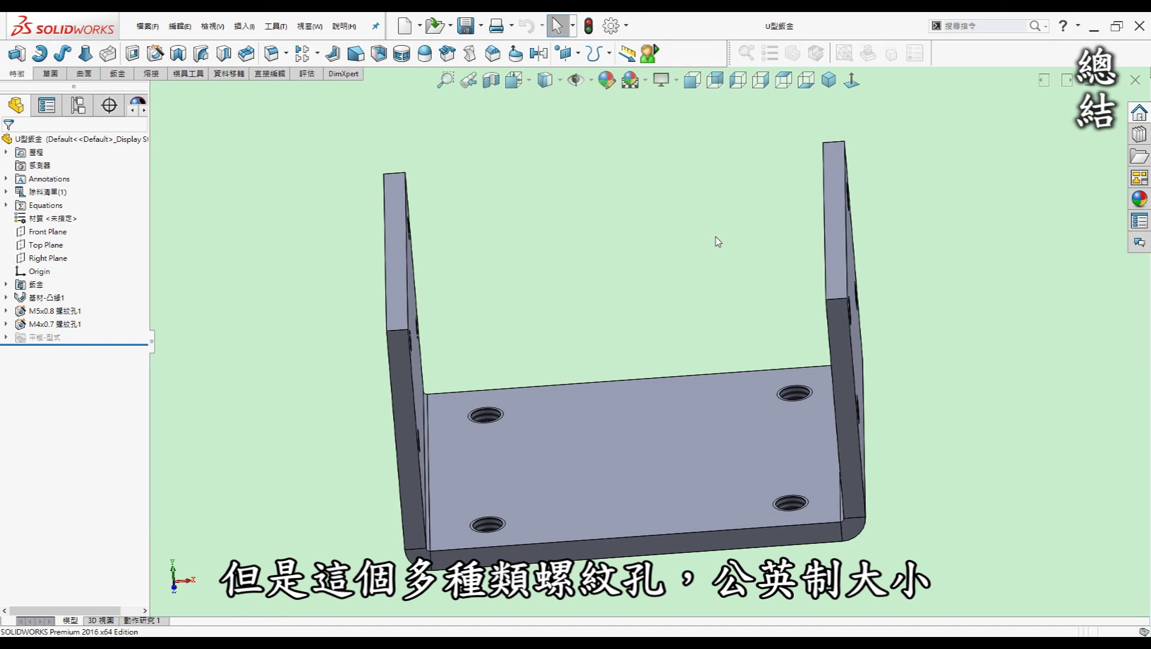
pyautogui.press('Left')
pyautogui.press('Left')
pyautogui.press('Left')
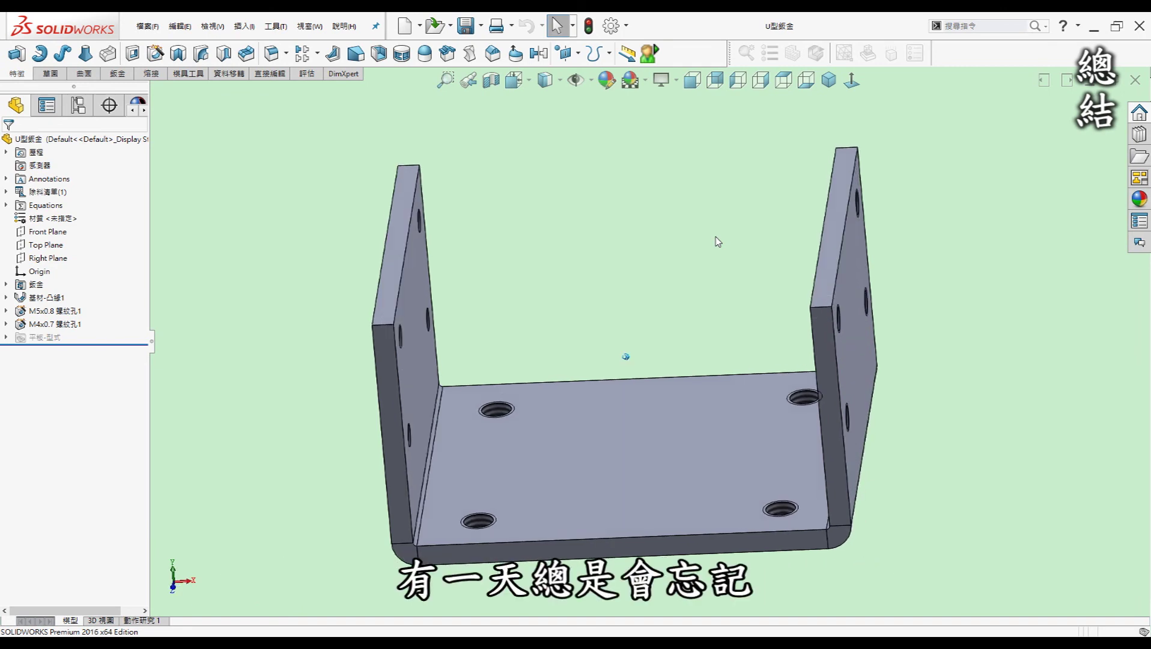
pyautogui.press('Down')
pyautogui.press('Left')
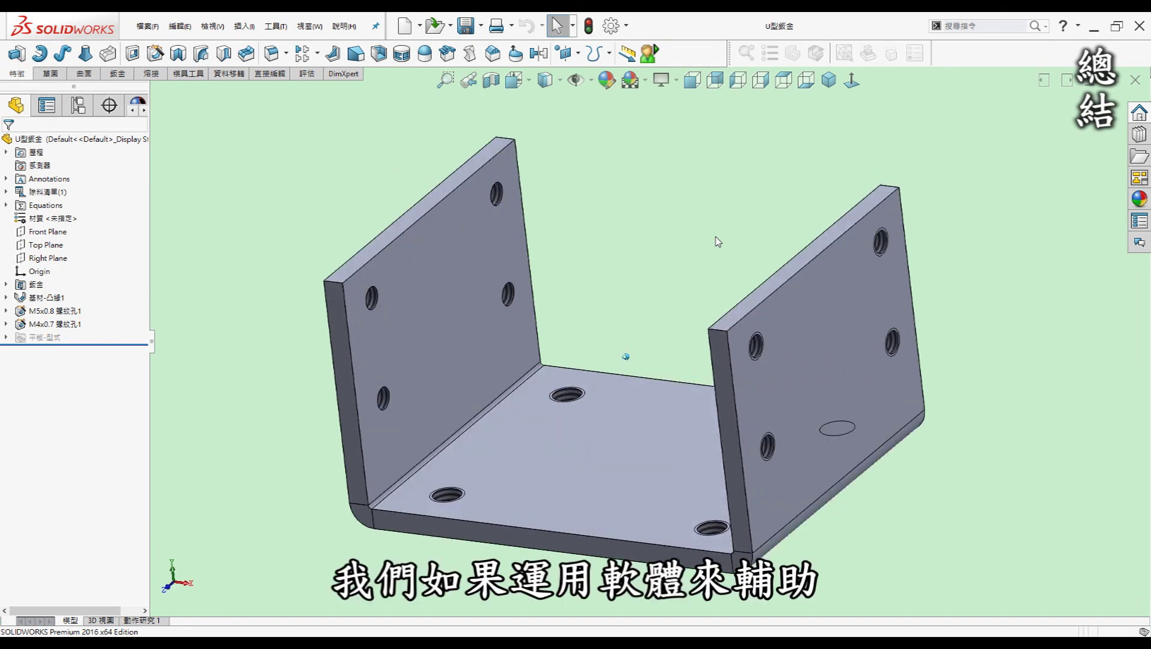
pyautogui.press('Down')
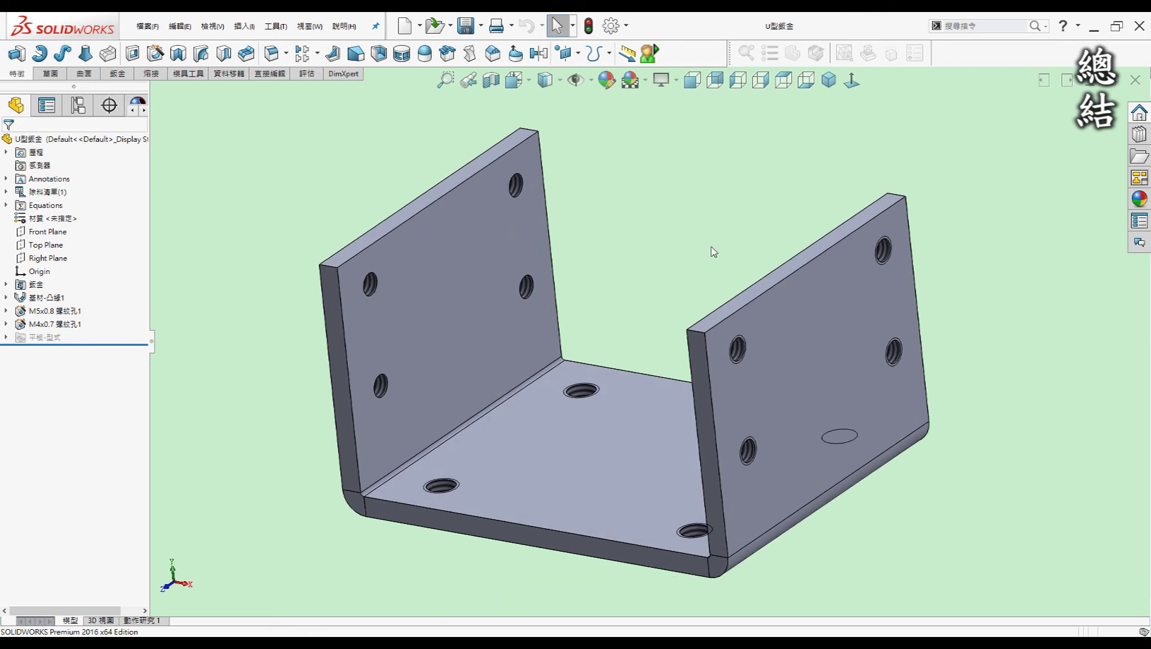
pyautogui.moveTo(719, 249); pyautogui.dragTo(713, 252, button='middle')
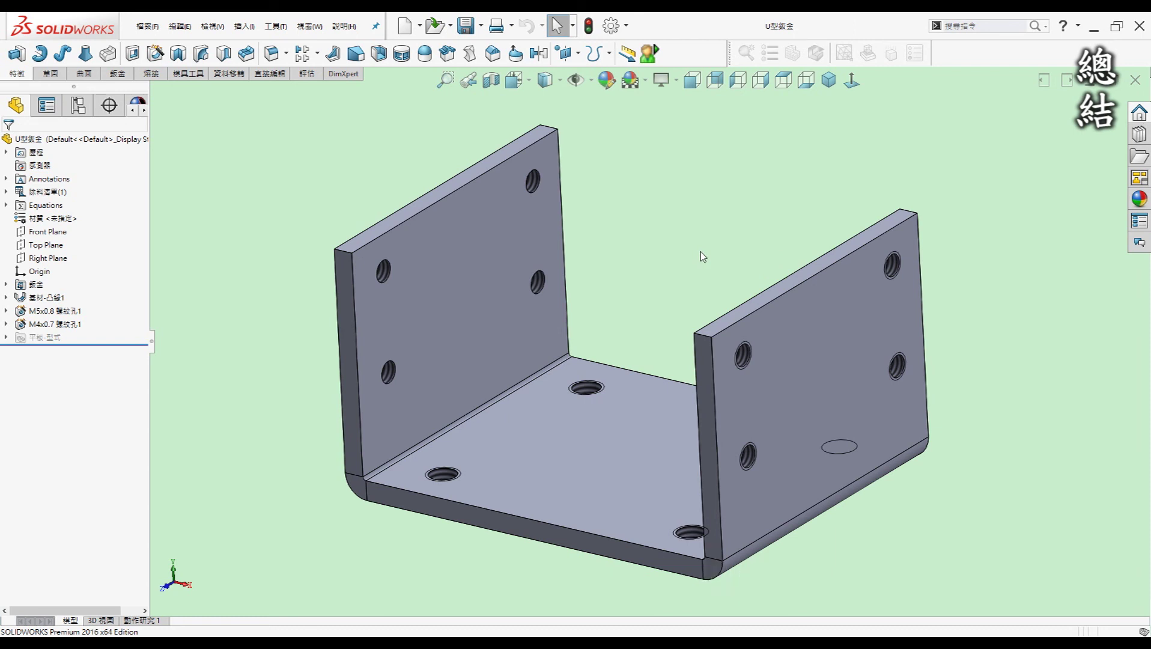
pyautogui.moveTo(700, 255); pyautogui.dragTo(699, 260, button='middle')
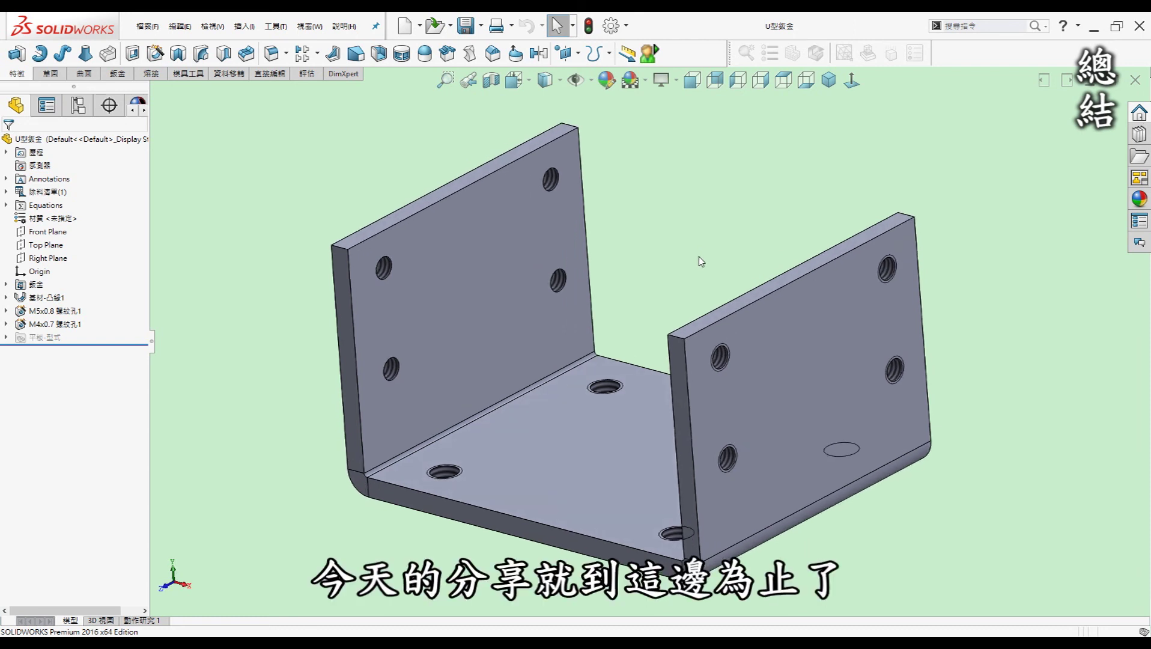
pyautogui.moveTo(698, 260); pyautogui.dragTo(698, 262, button='middle')
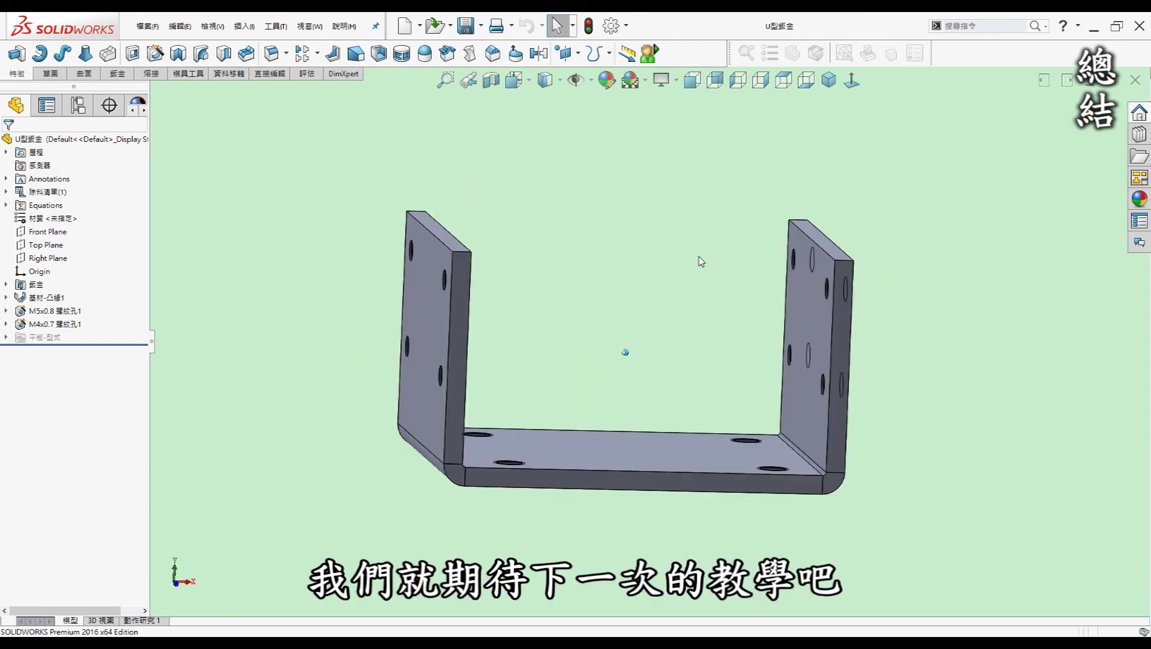